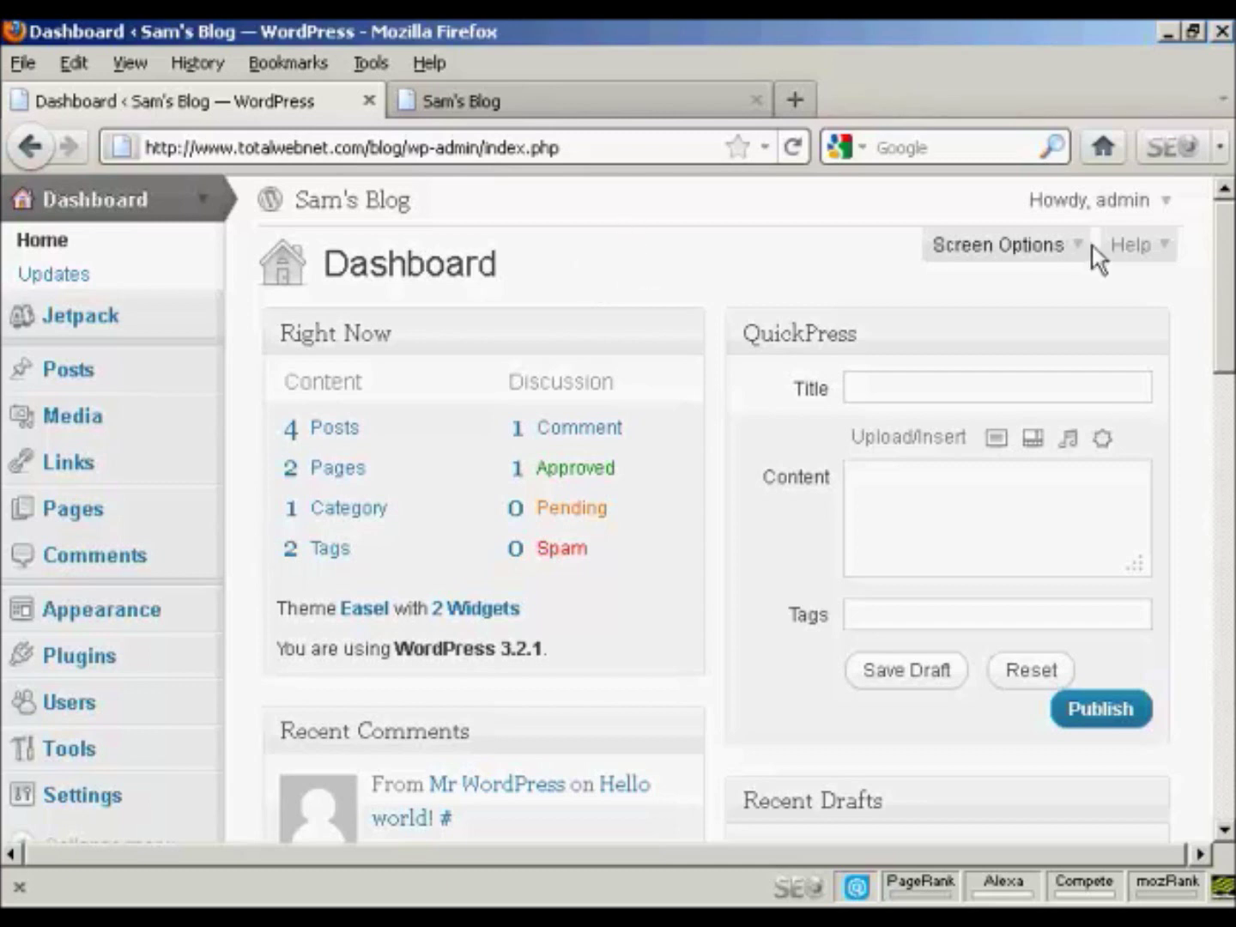
# Step: Open the Add New User form from the Users menu
pyautogui.scroll(-3, 1226, 291)
pyautogui.scroll(-4, 1226, 335)
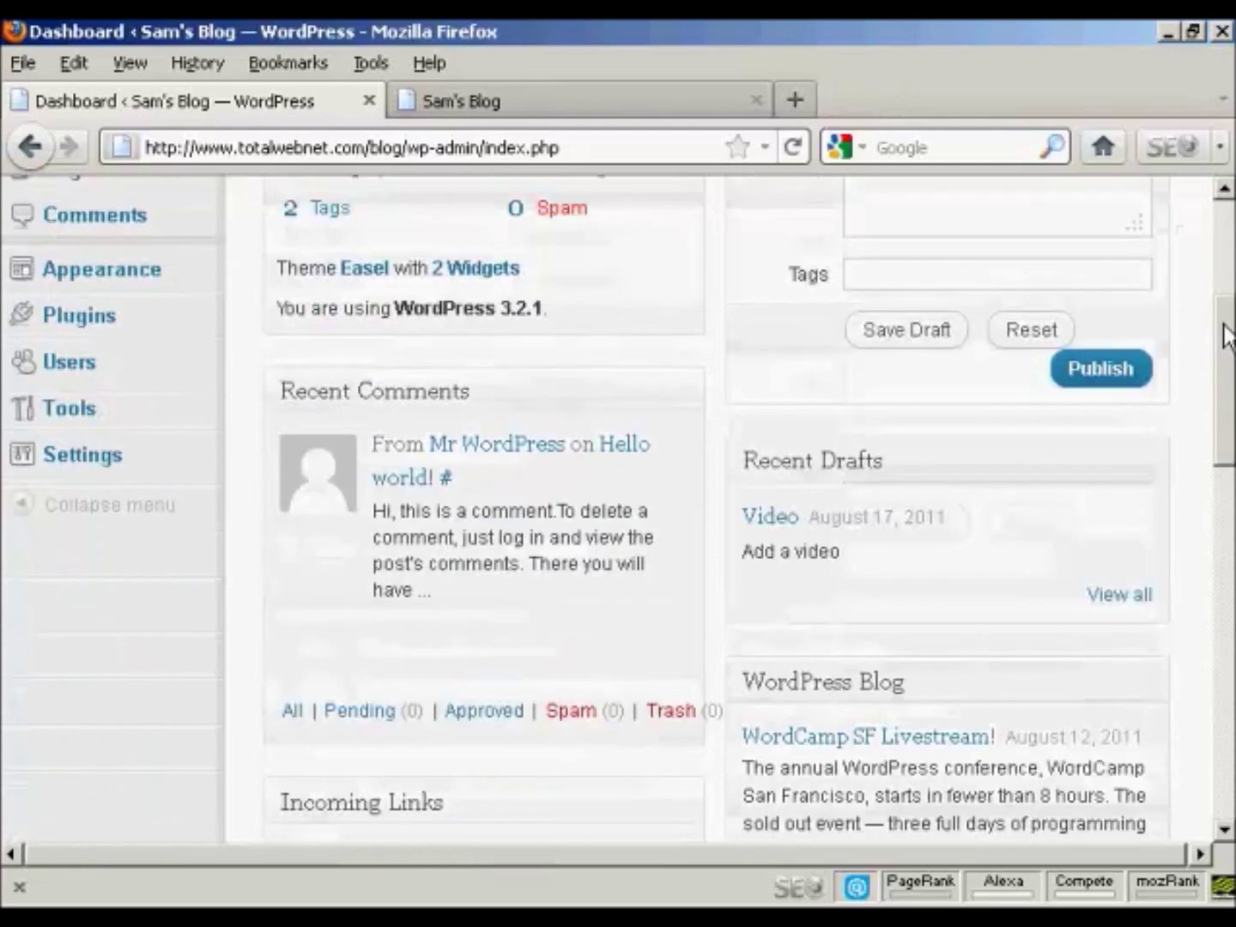
pyautogui.click(72, 367)
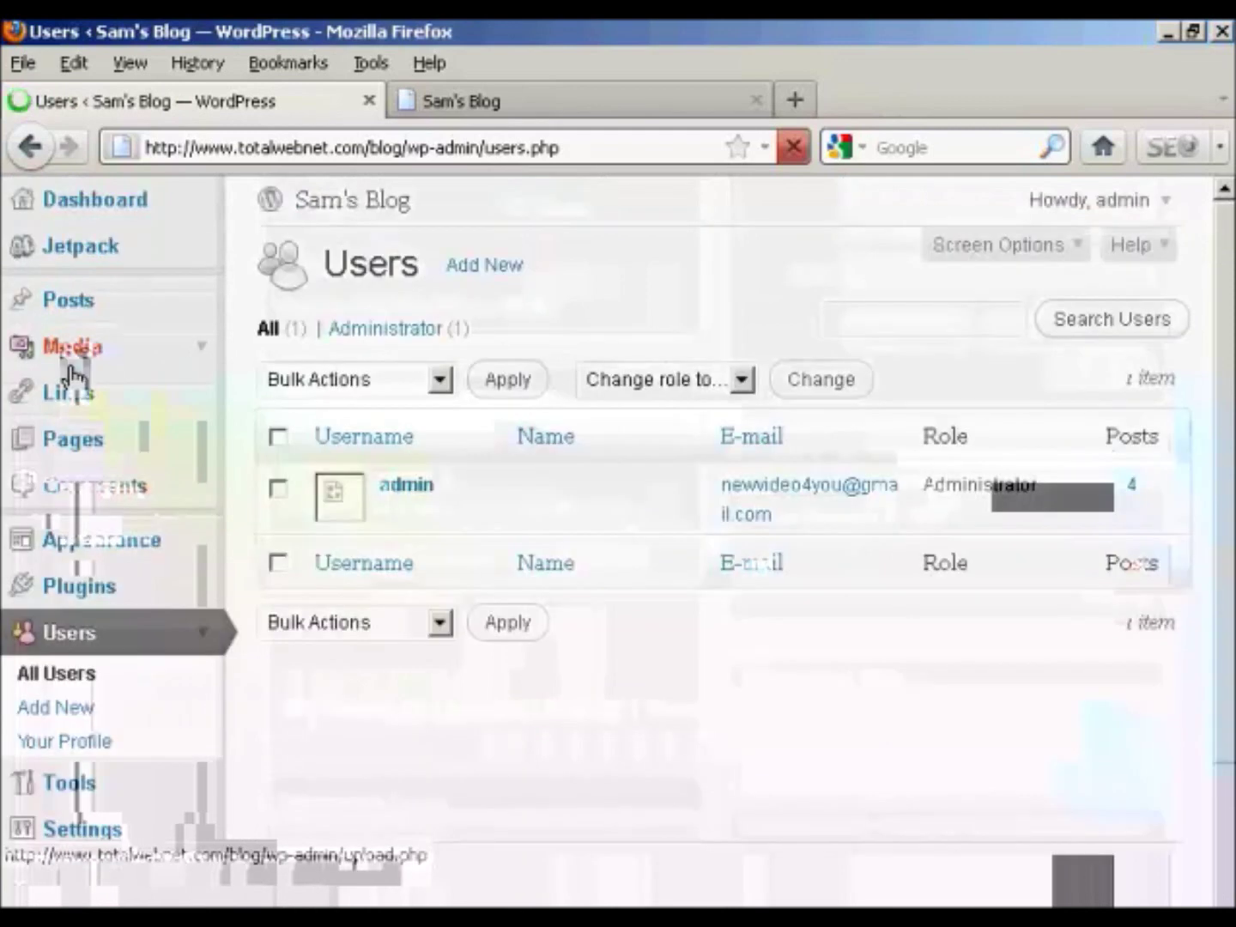
pyautogui.scroll(-1, 273, 669)
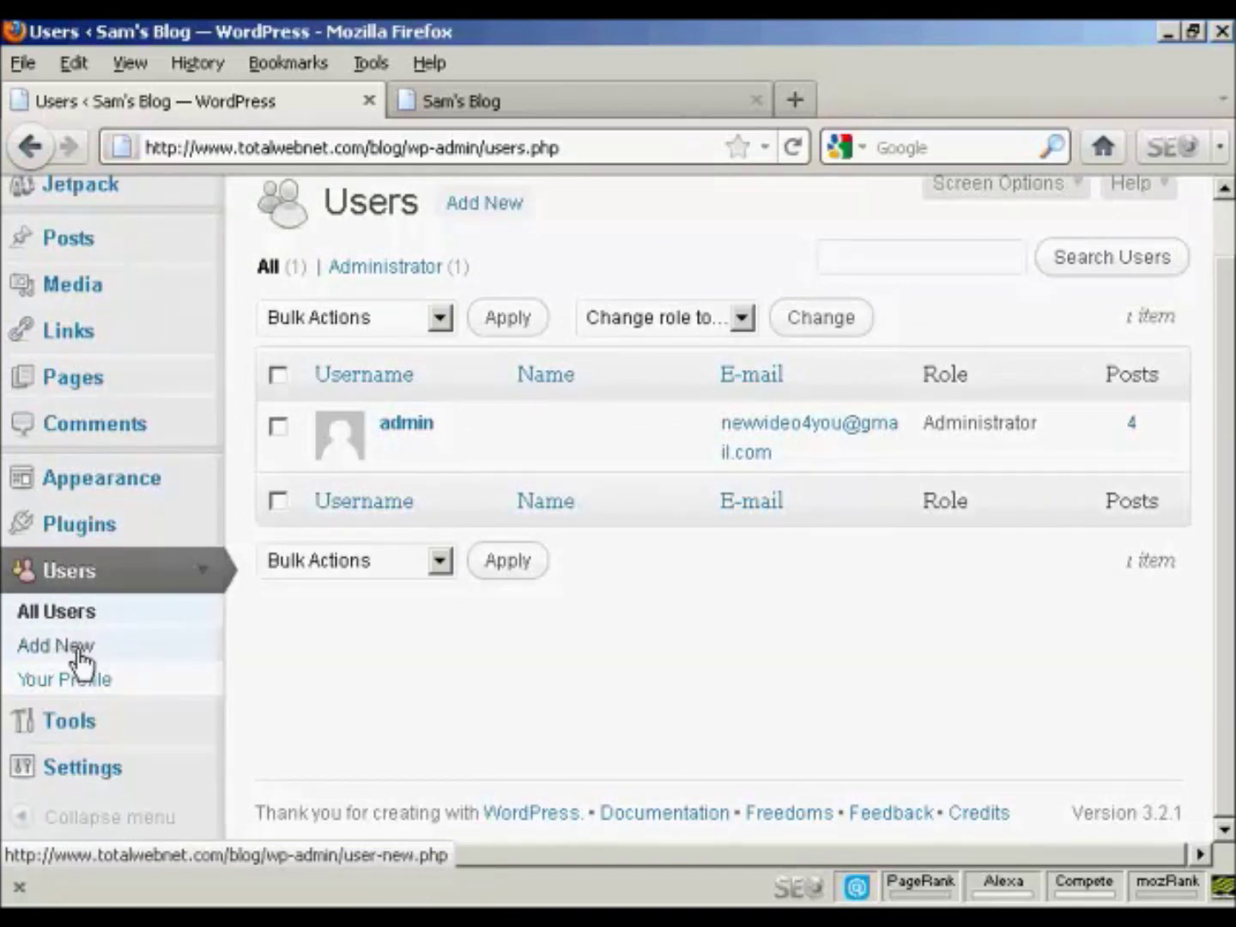
pyautogui.click(52, 660)
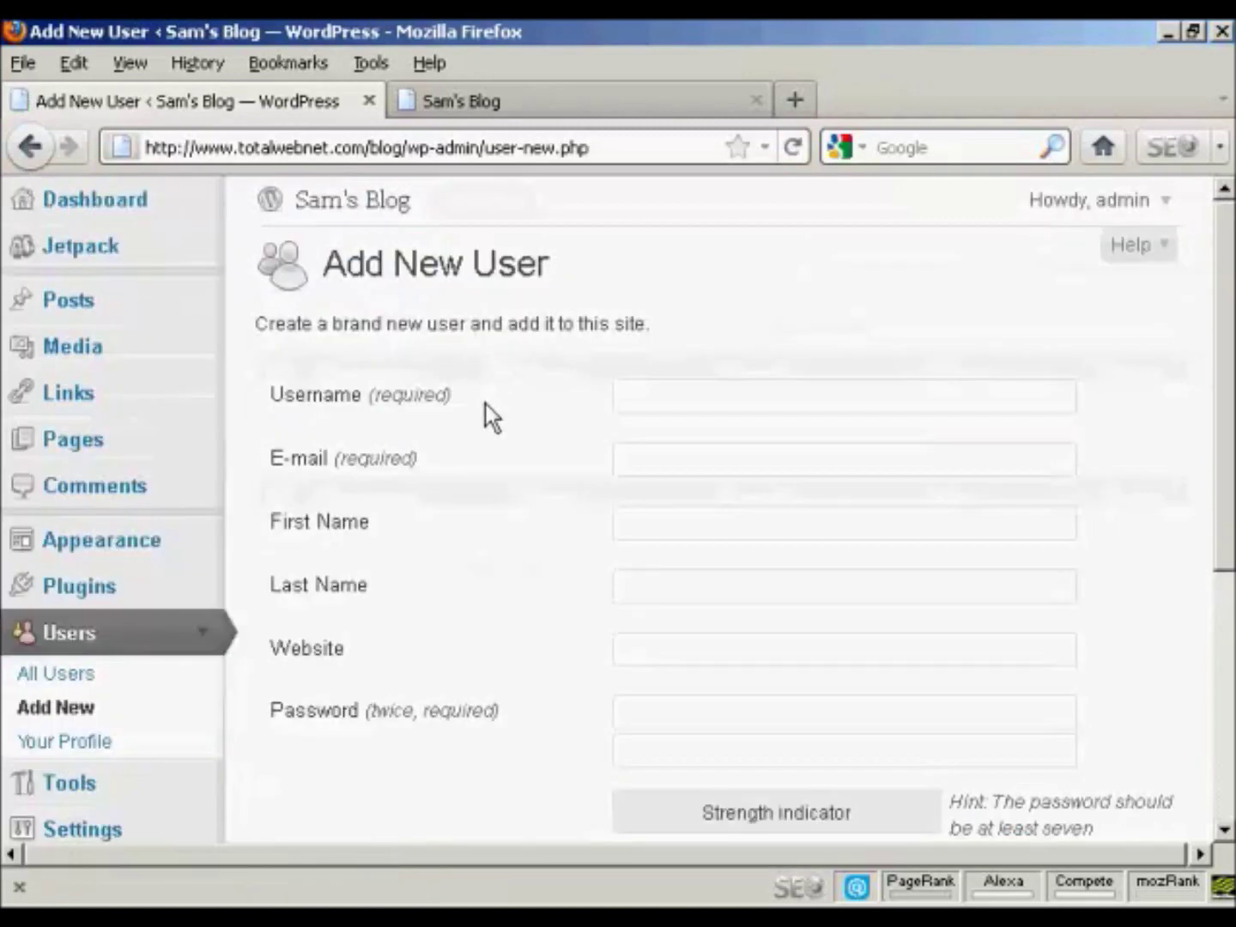
# Step: Fill in the new user's username, e-mail address, first name and last name
pyautogui.click(428, 398)
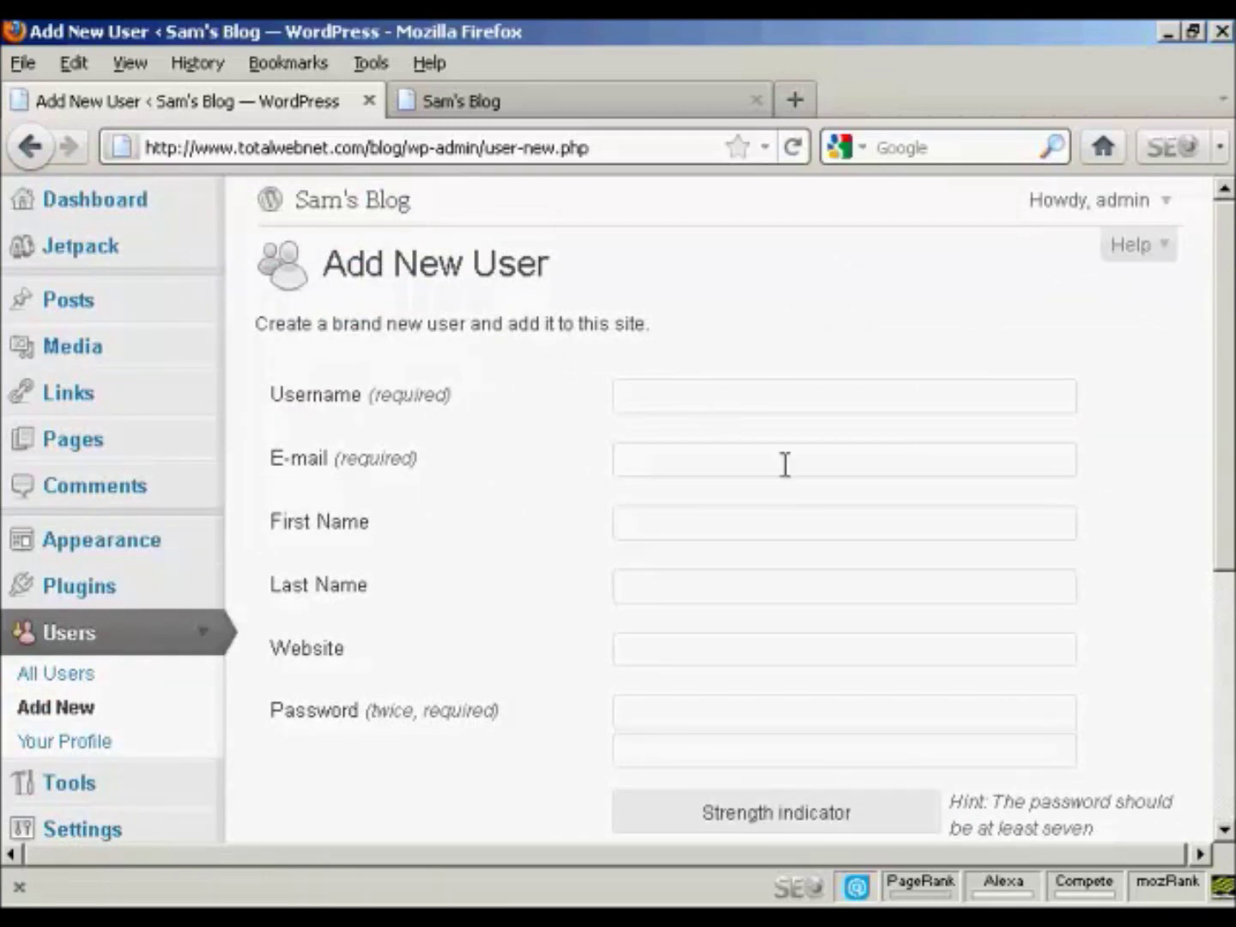
pyautogui.write('Fred')
pyautogui.click(641, 456)
pyautogui.write('fred')
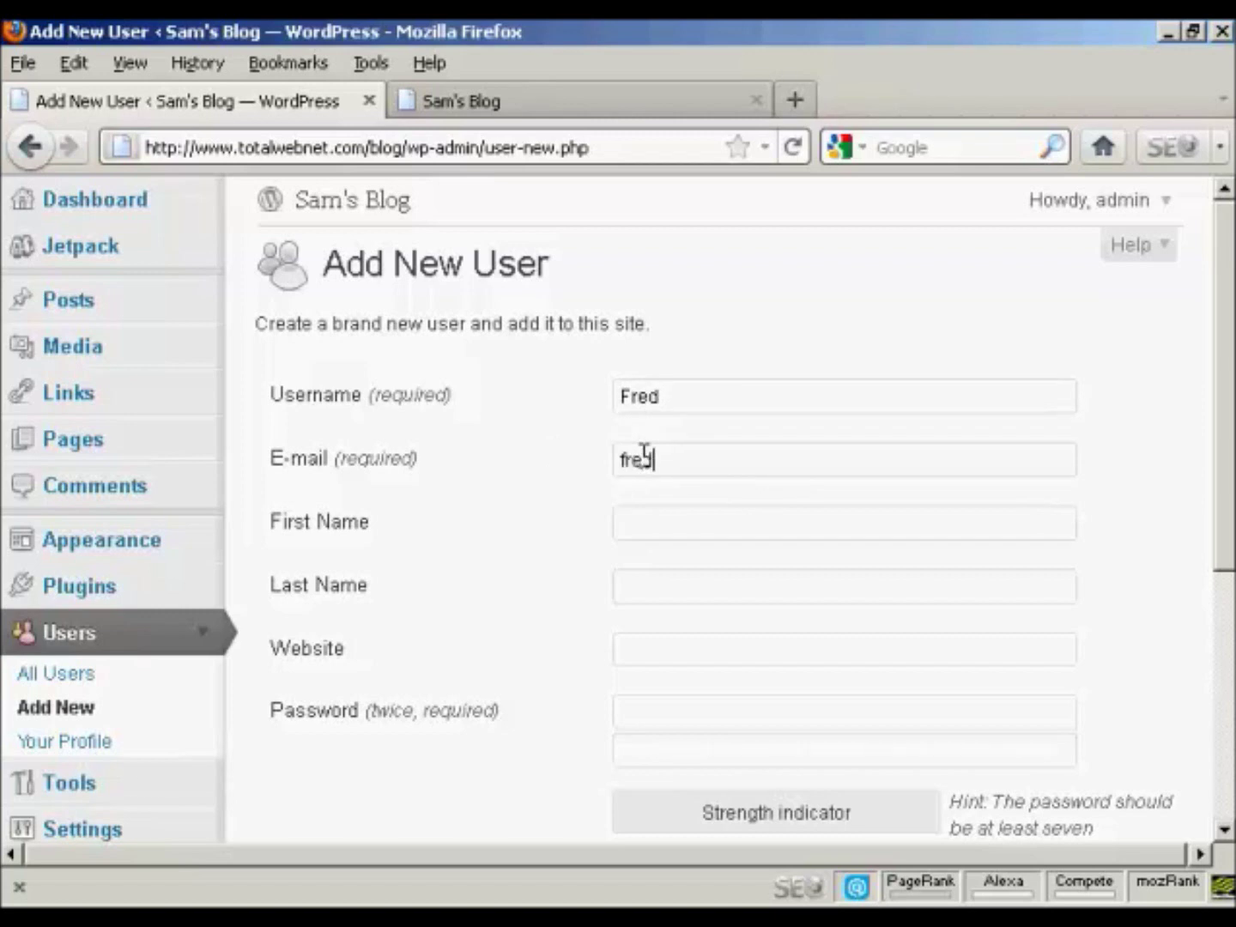
pyautogui.write('@yoursite')
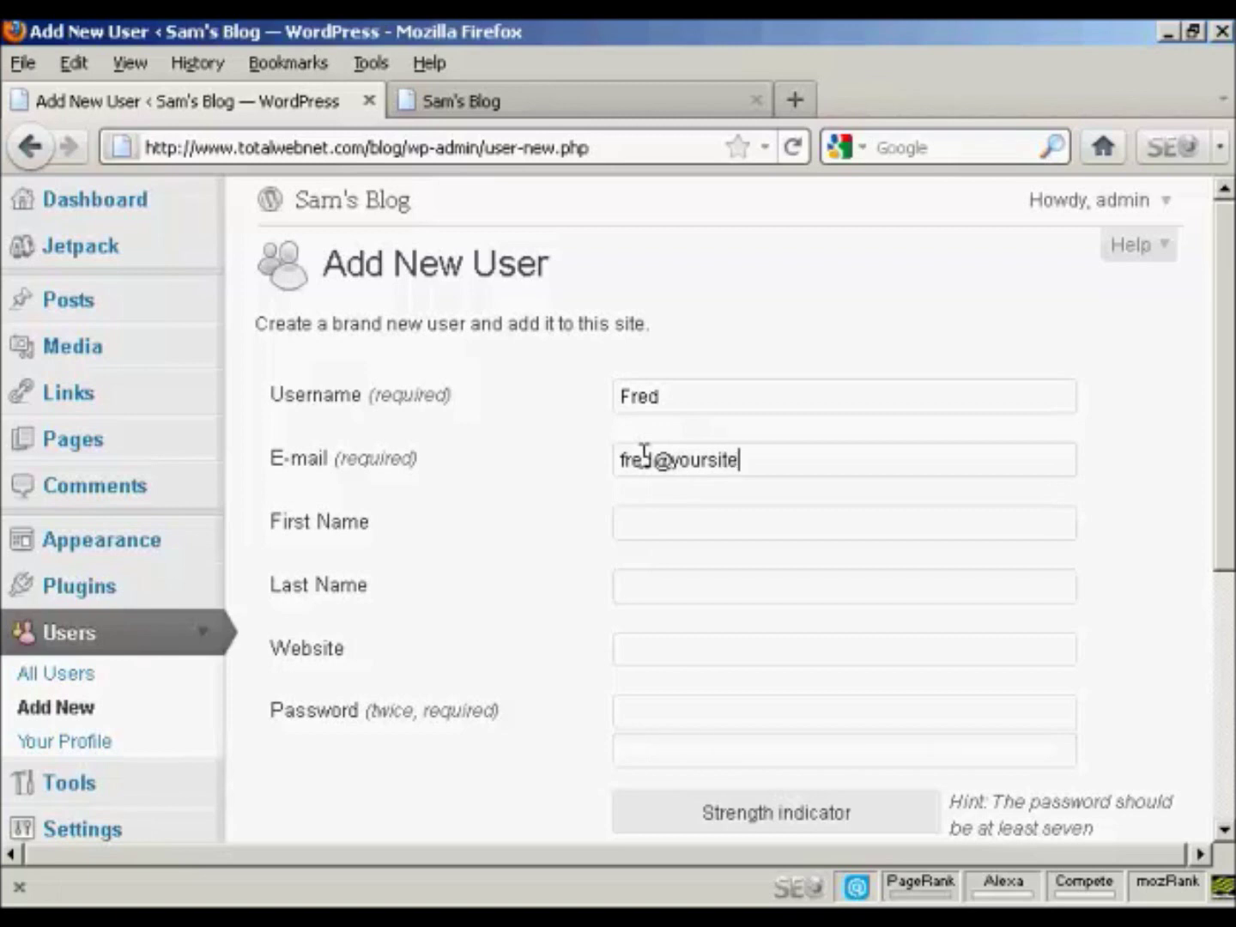
pyautogui.write('.com')
pyautogui.click(653, 519)
pyautogui.write('Fred')
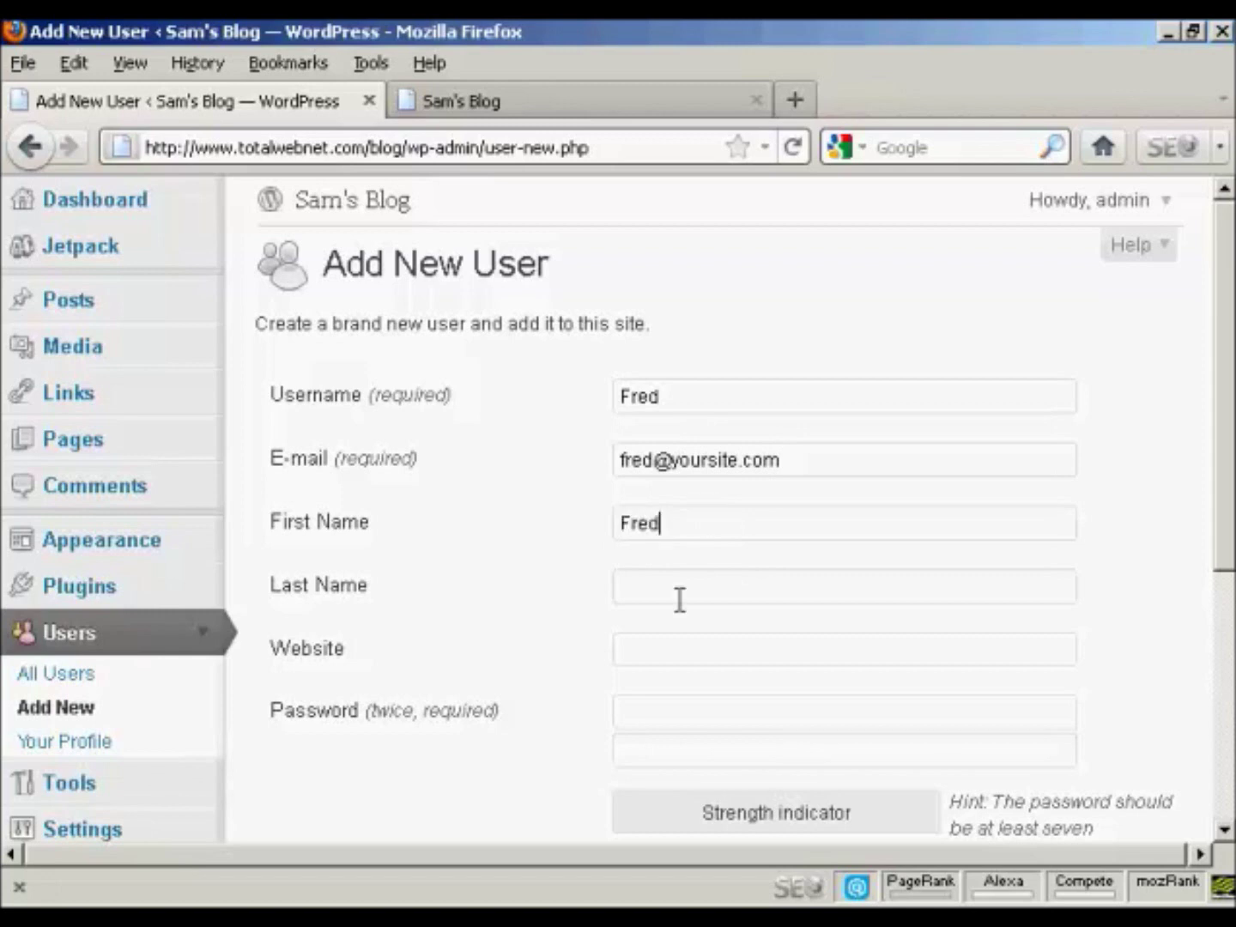
pyautogui.click(654, 585)
pyautogui.write('Smith')
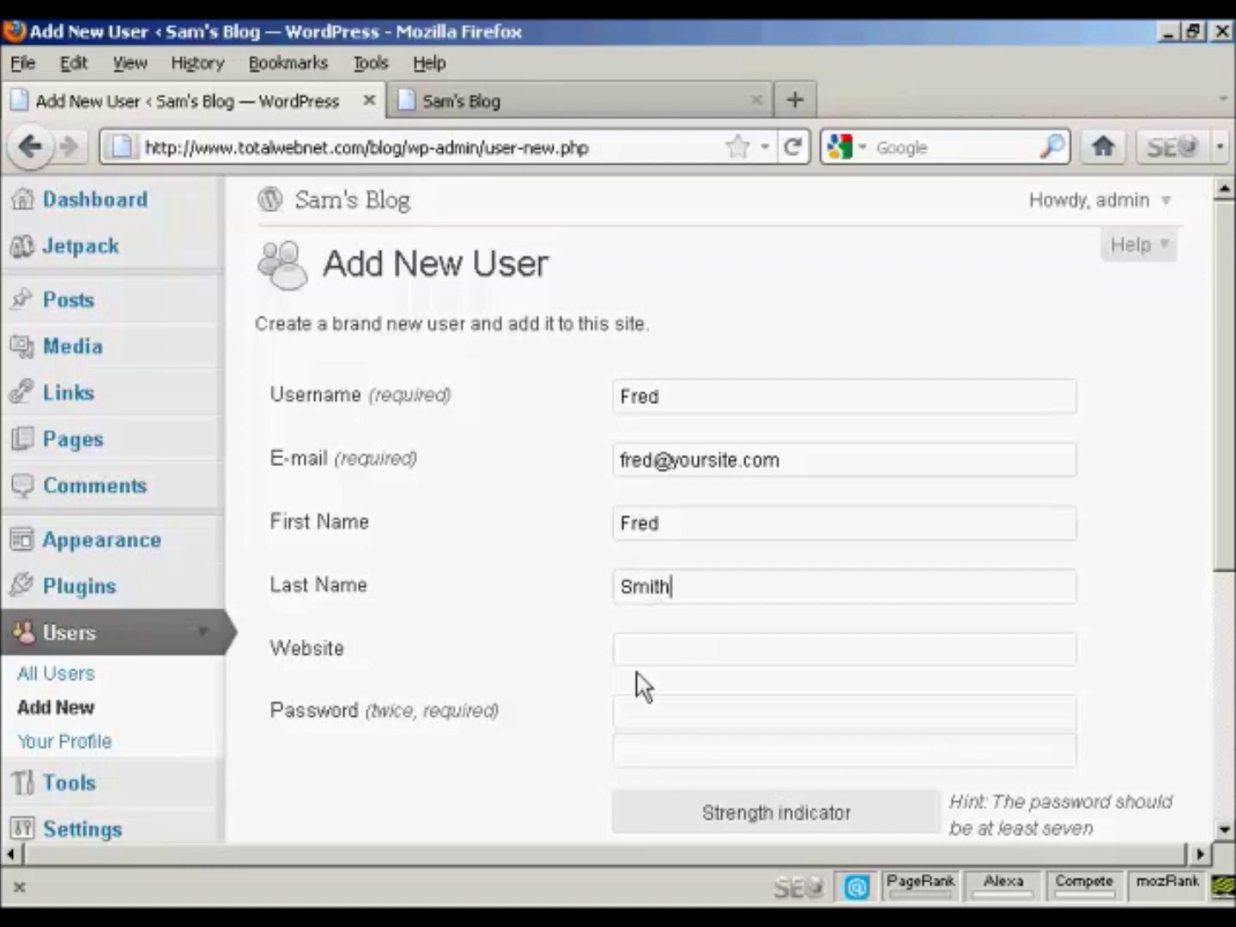
# Step: Enter a Medium-strength password in both fields, leaving the e-mail-password option unticked
pyautogui.scroll(-1, 1233, 347)
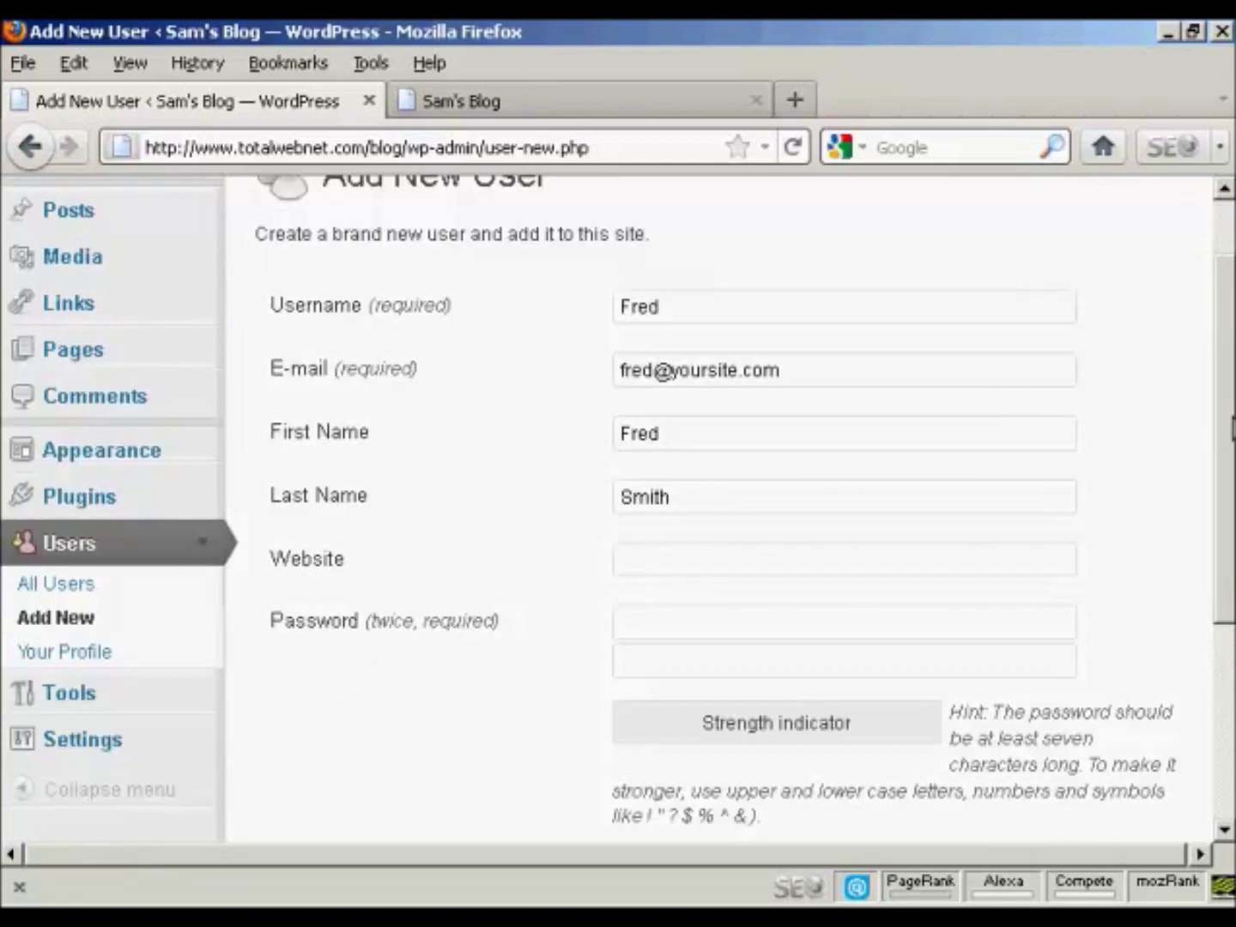
pyautogui.scroll(-1, 1233, 427)
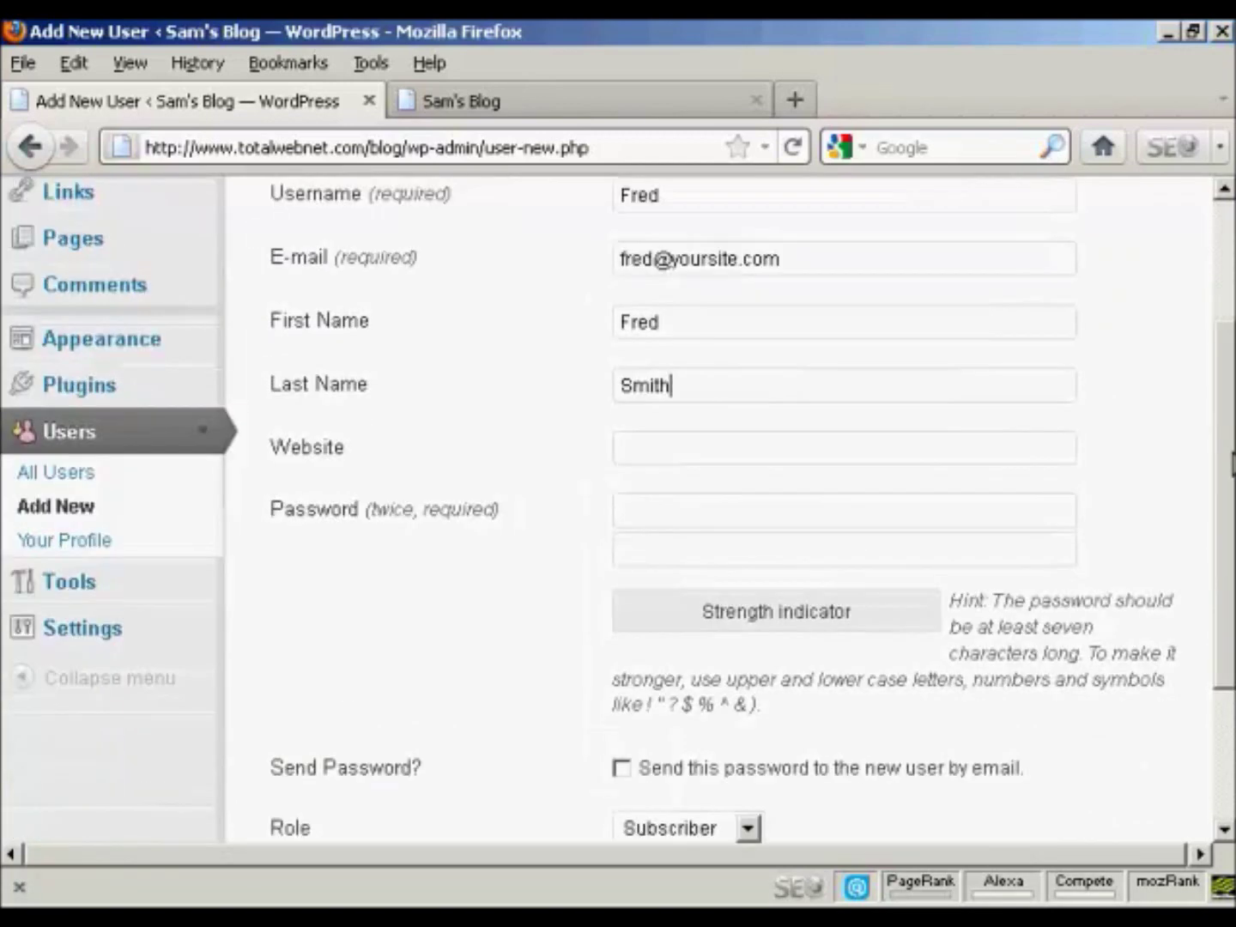
pyautogui.click(636, 512)
pyautogui.write('p********')
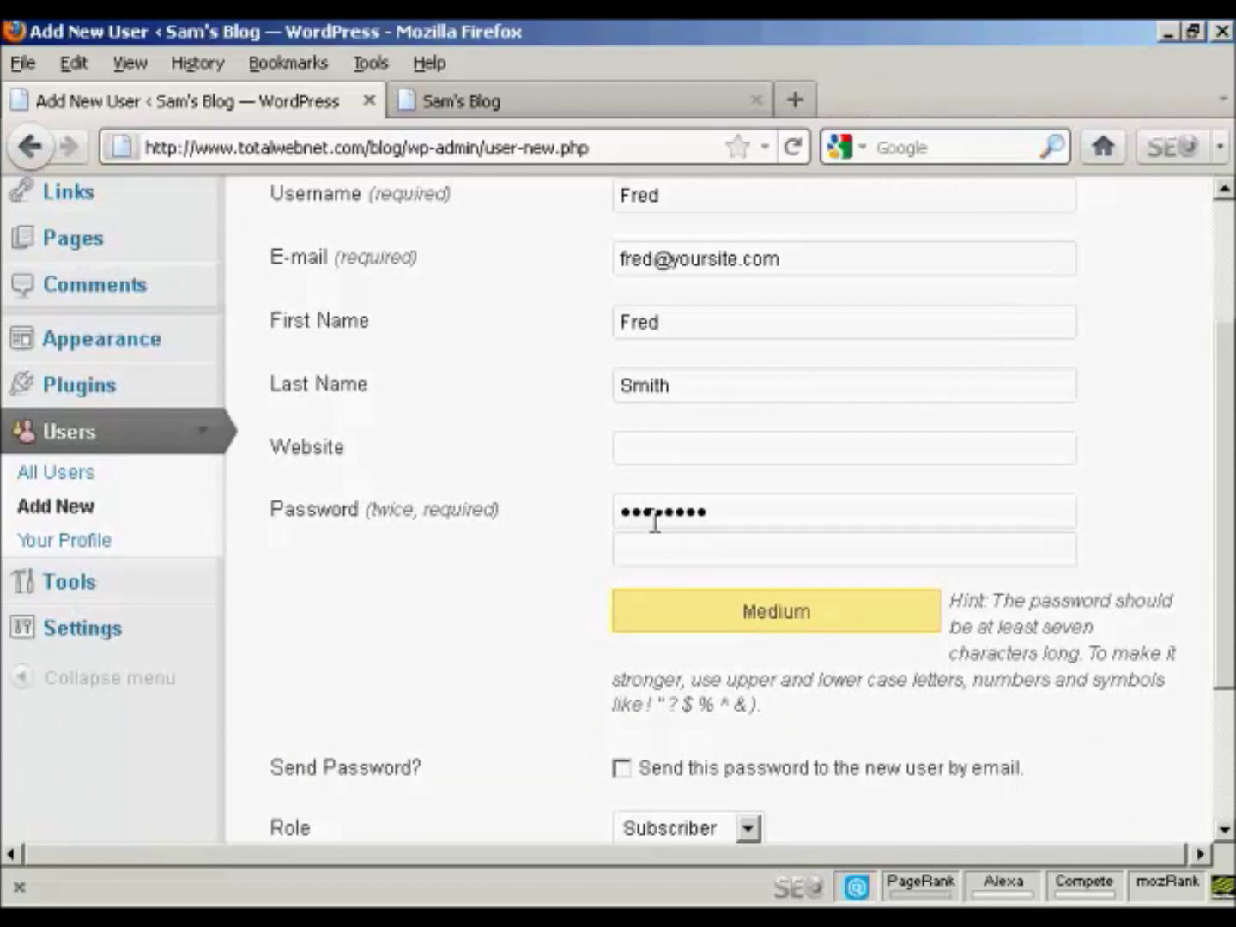
pyautogui.click(648, 538)
pyautogui.write('*********')
pyautogui.moveTo(1217, 468); pyautogui.dragTo(1223, 553)
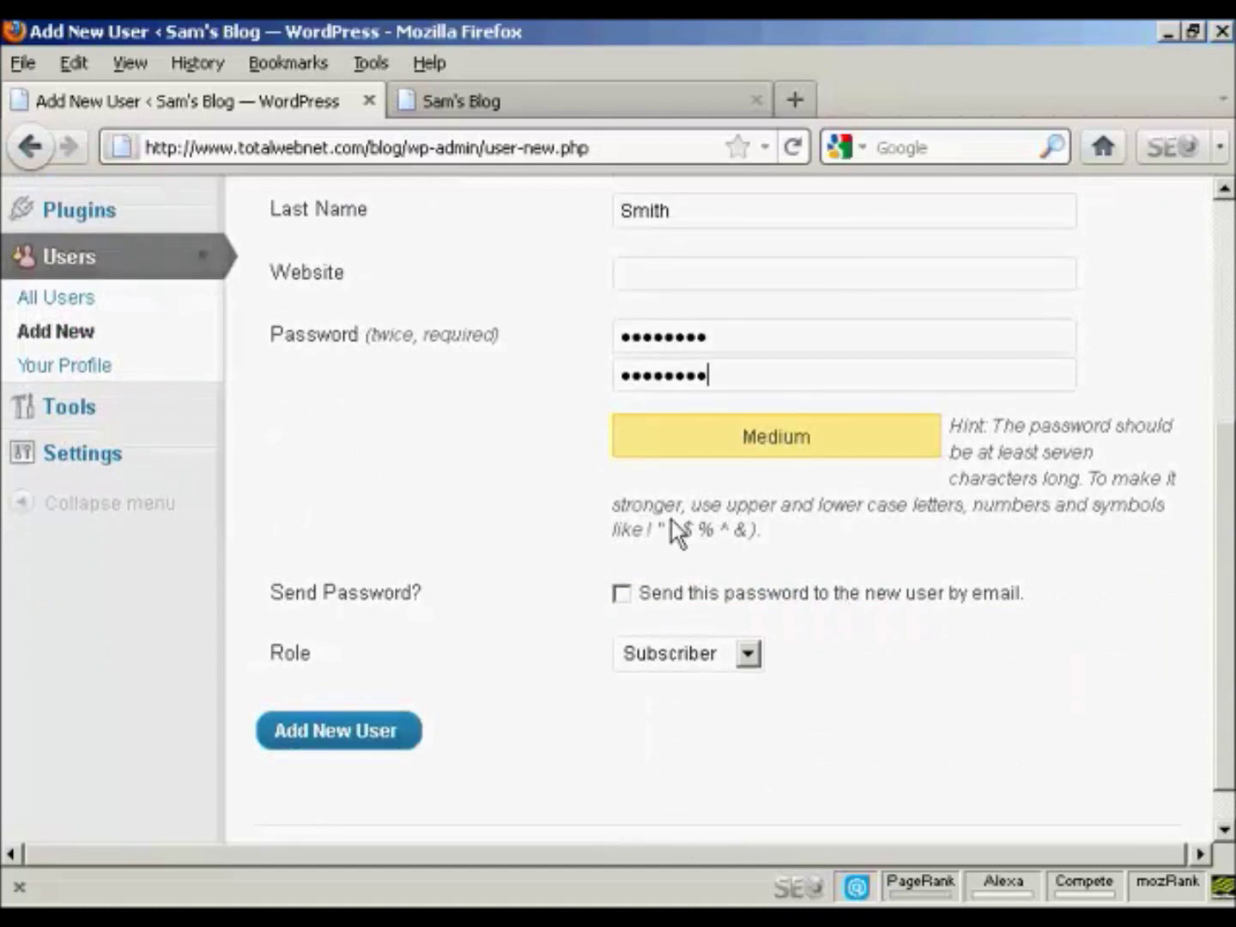
pyautogui.click(621, 594)
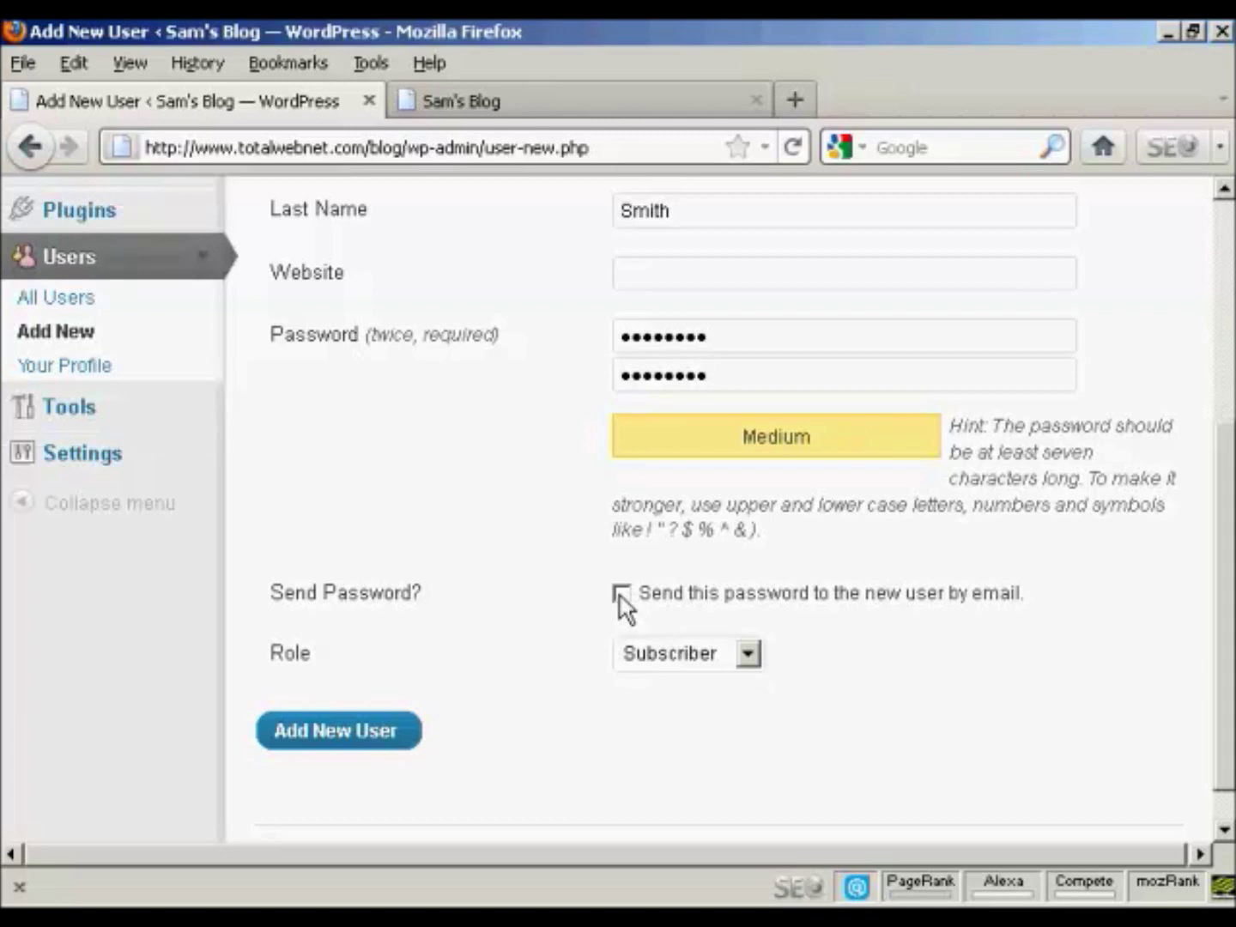
pyautogui.click(622, 593)
# Step: Choose the Author role and create the new user account
pyautogui.click(748, 656)
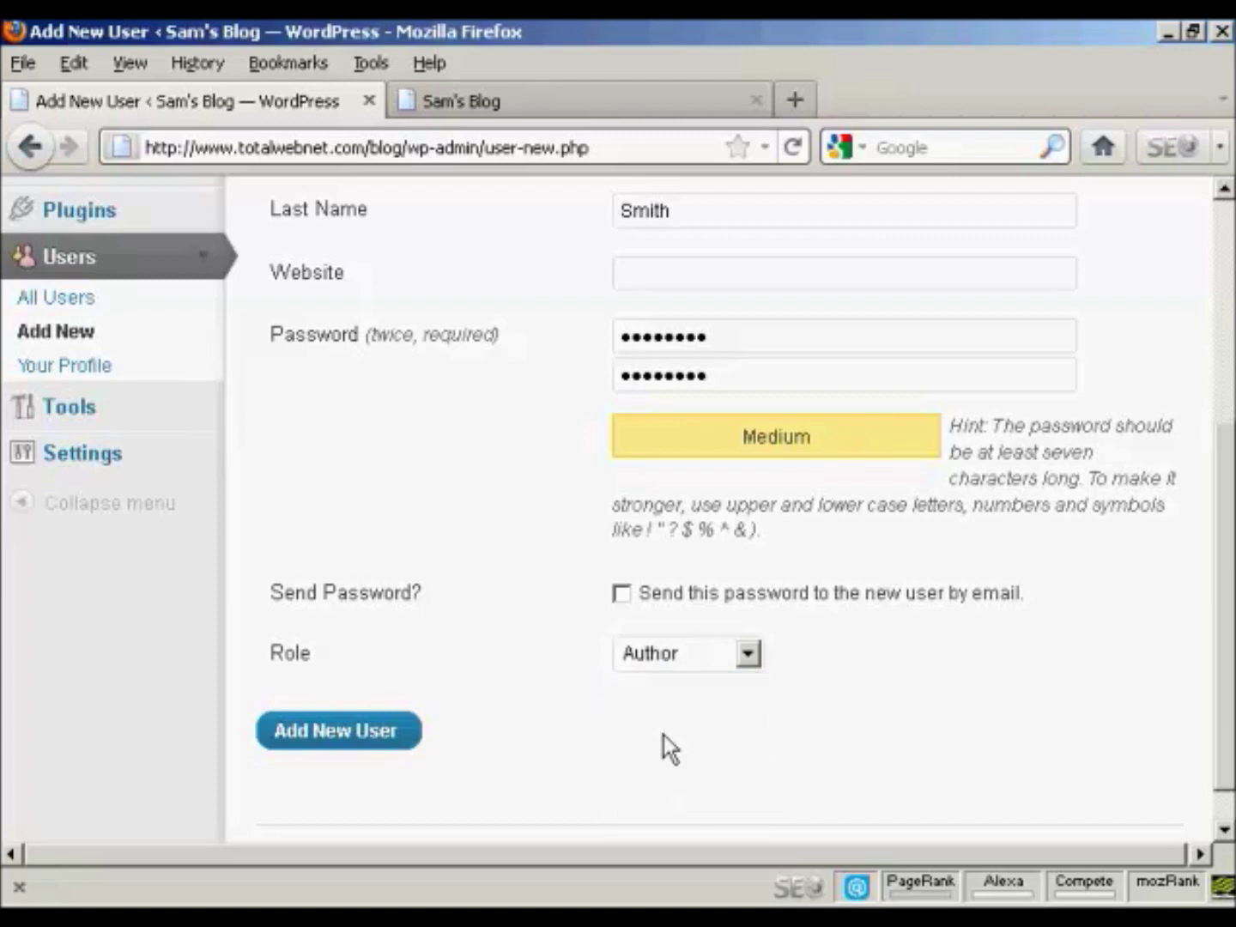
pyautogui.click(352, 738)
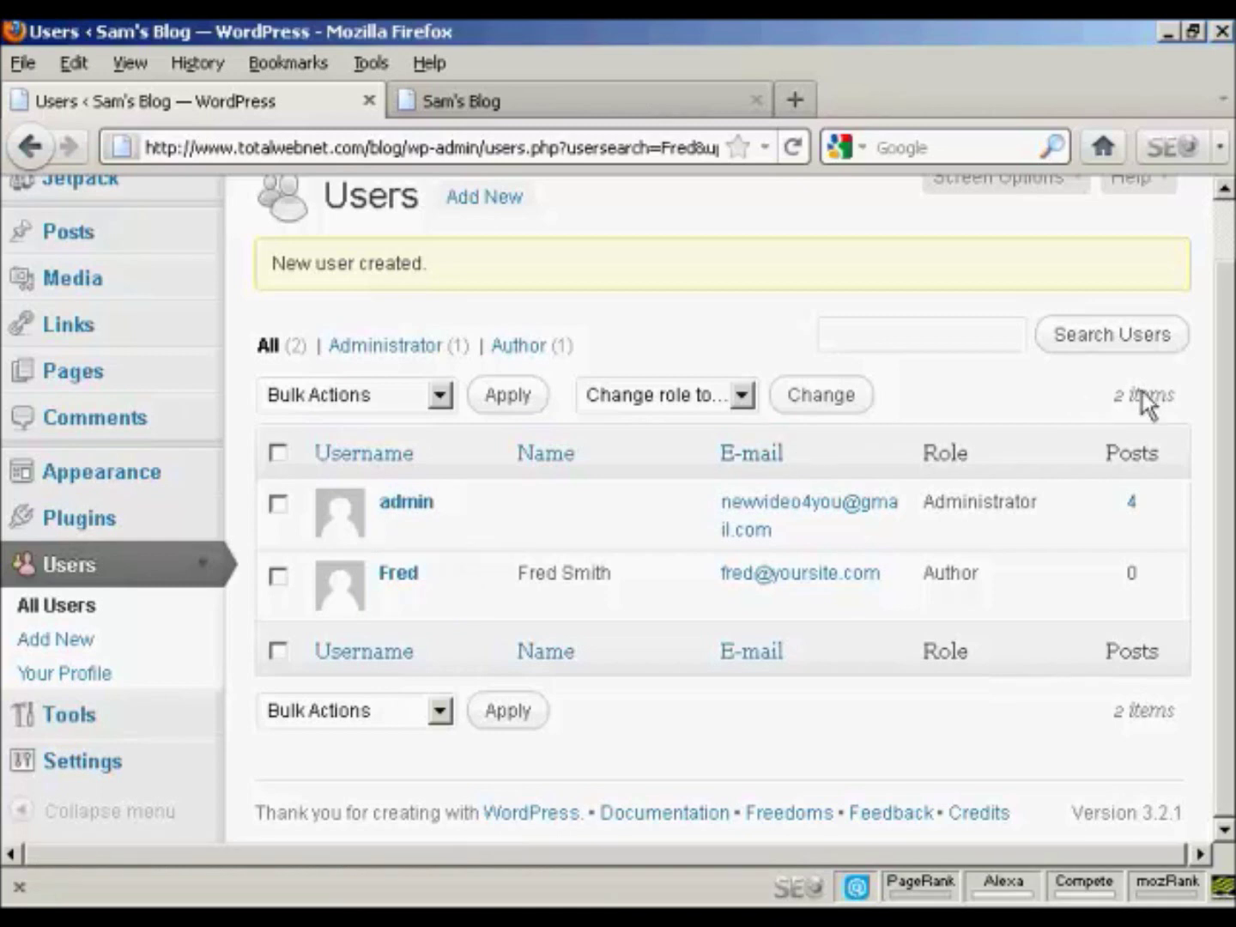
# Step: Log out of the admin account via the Howdy, admin menu
pyautogui.scroll(2, 1232, 349)
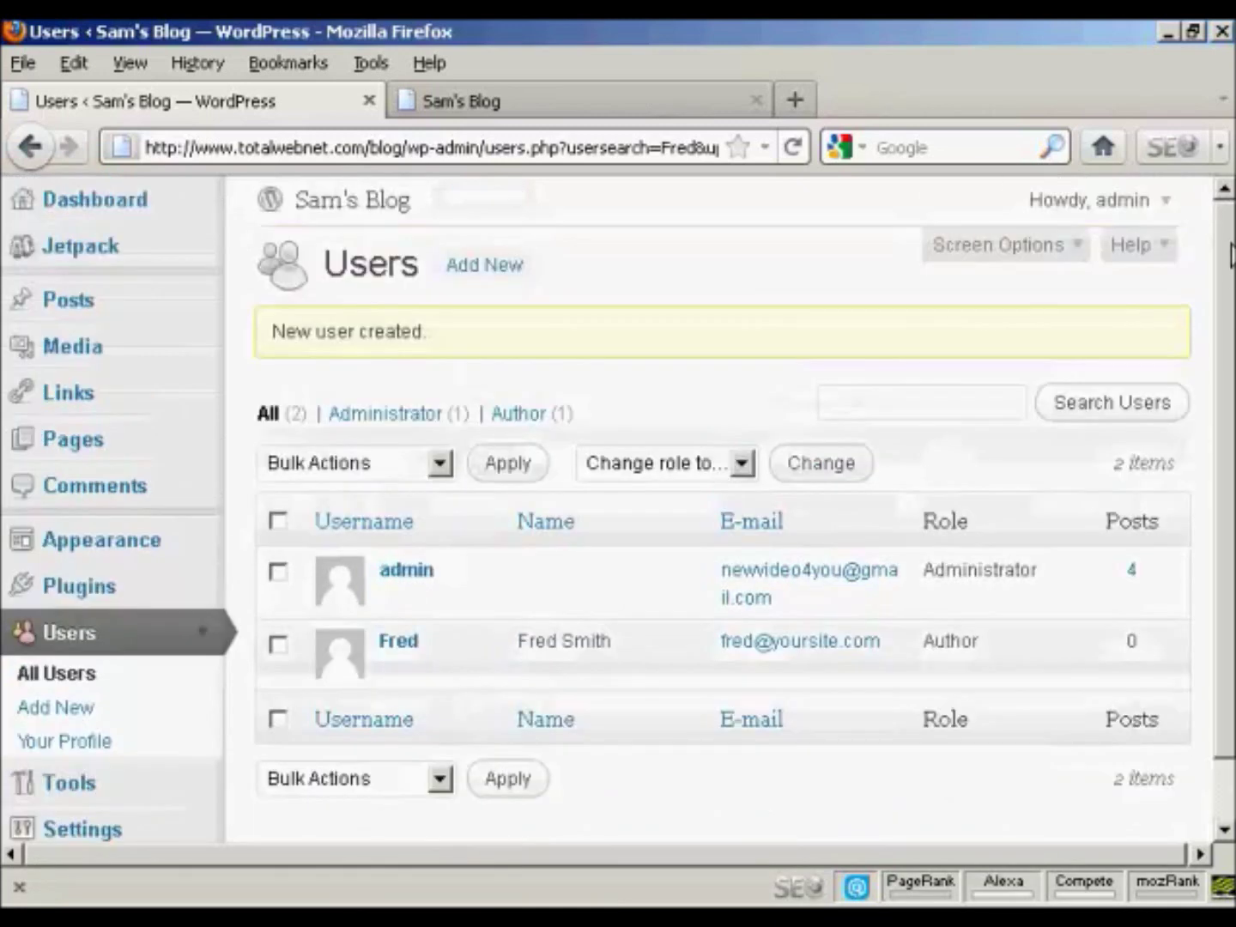
pyautogui.click(1164, 210)
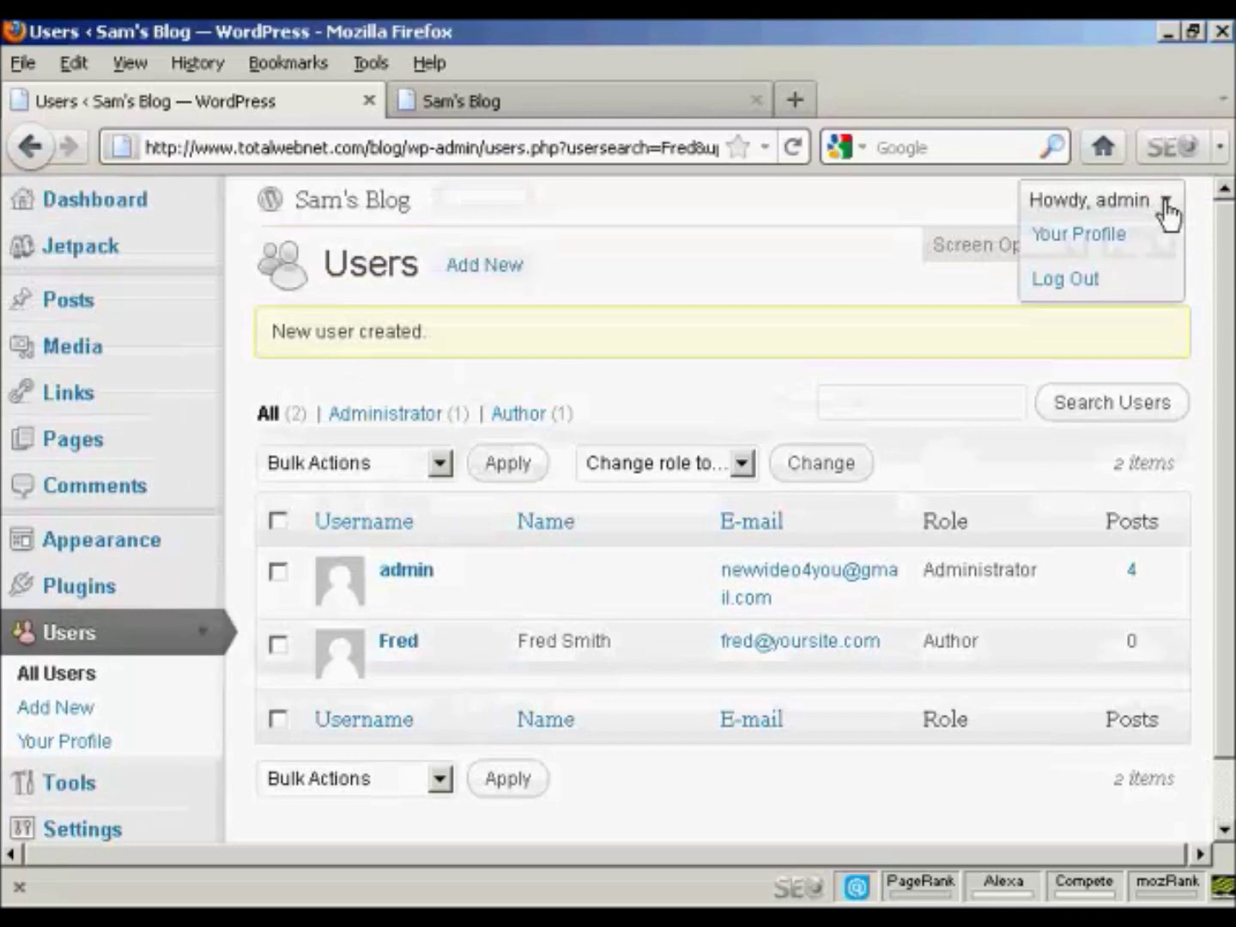
pyautogui.click(1066, 292)
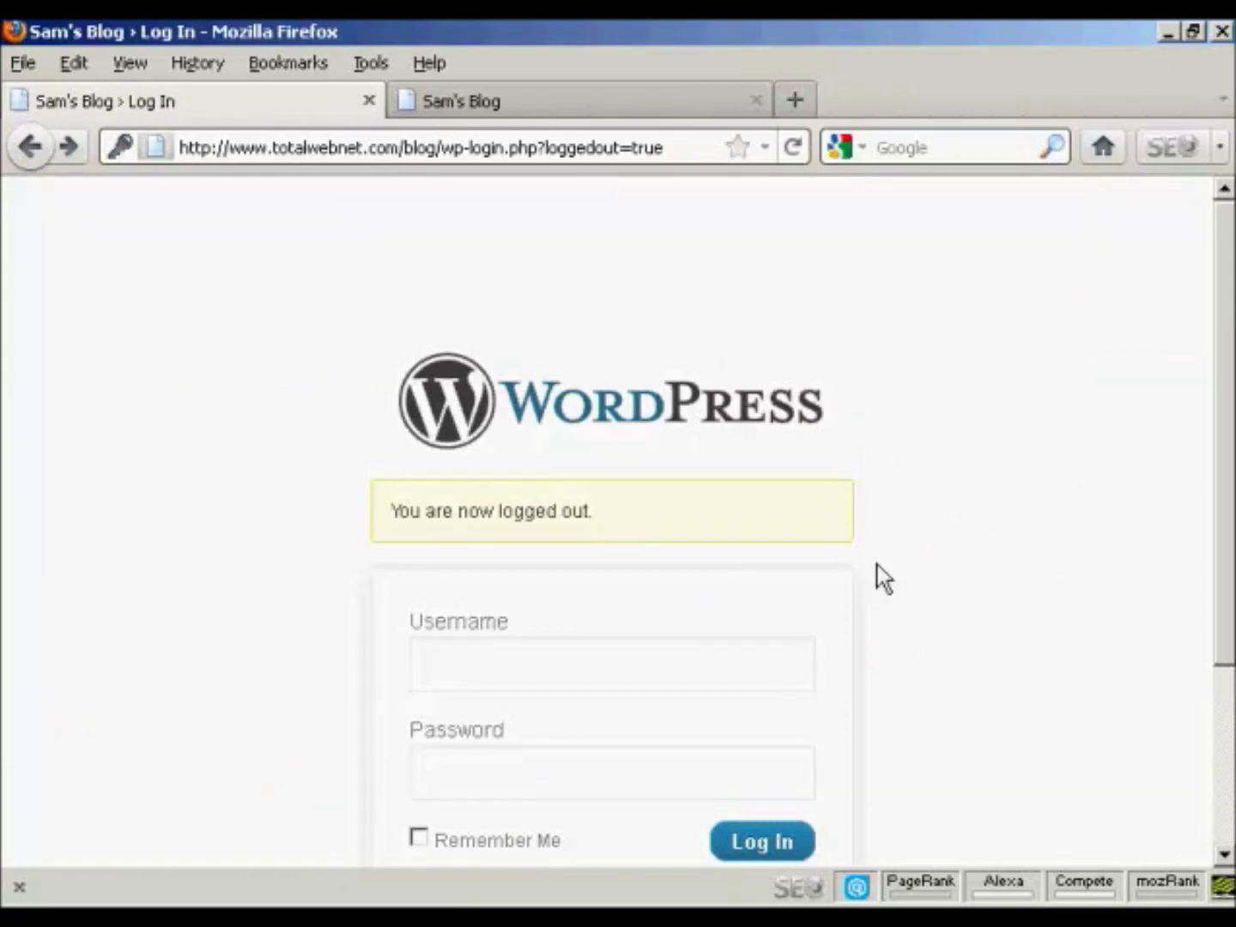
# Step: Log in with the new Author user's username and password
pyautogui.click(498, 677)
pyautogui.write('Fred')
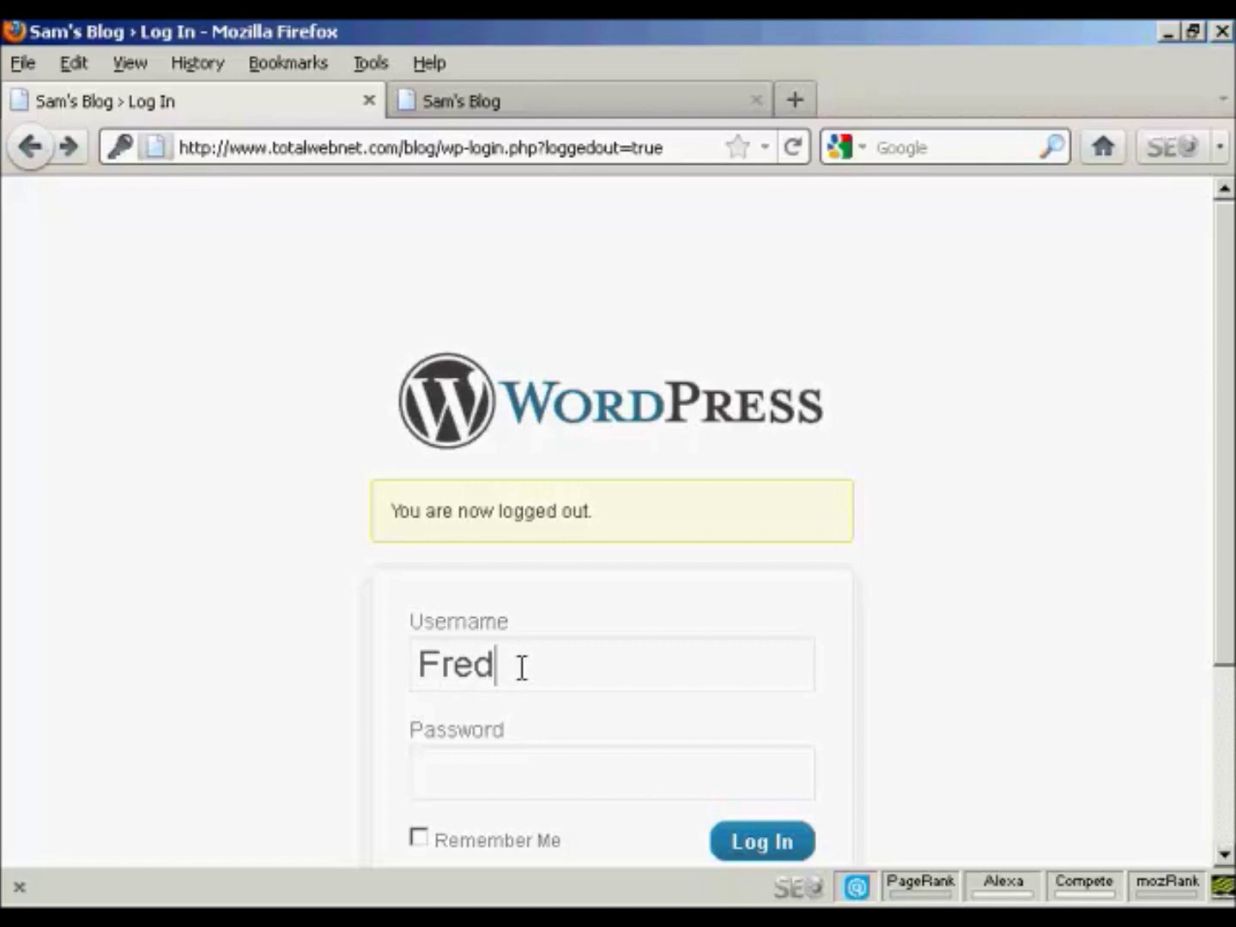
pyautogui.click(458, 771)
pyautogui.write('••••••')
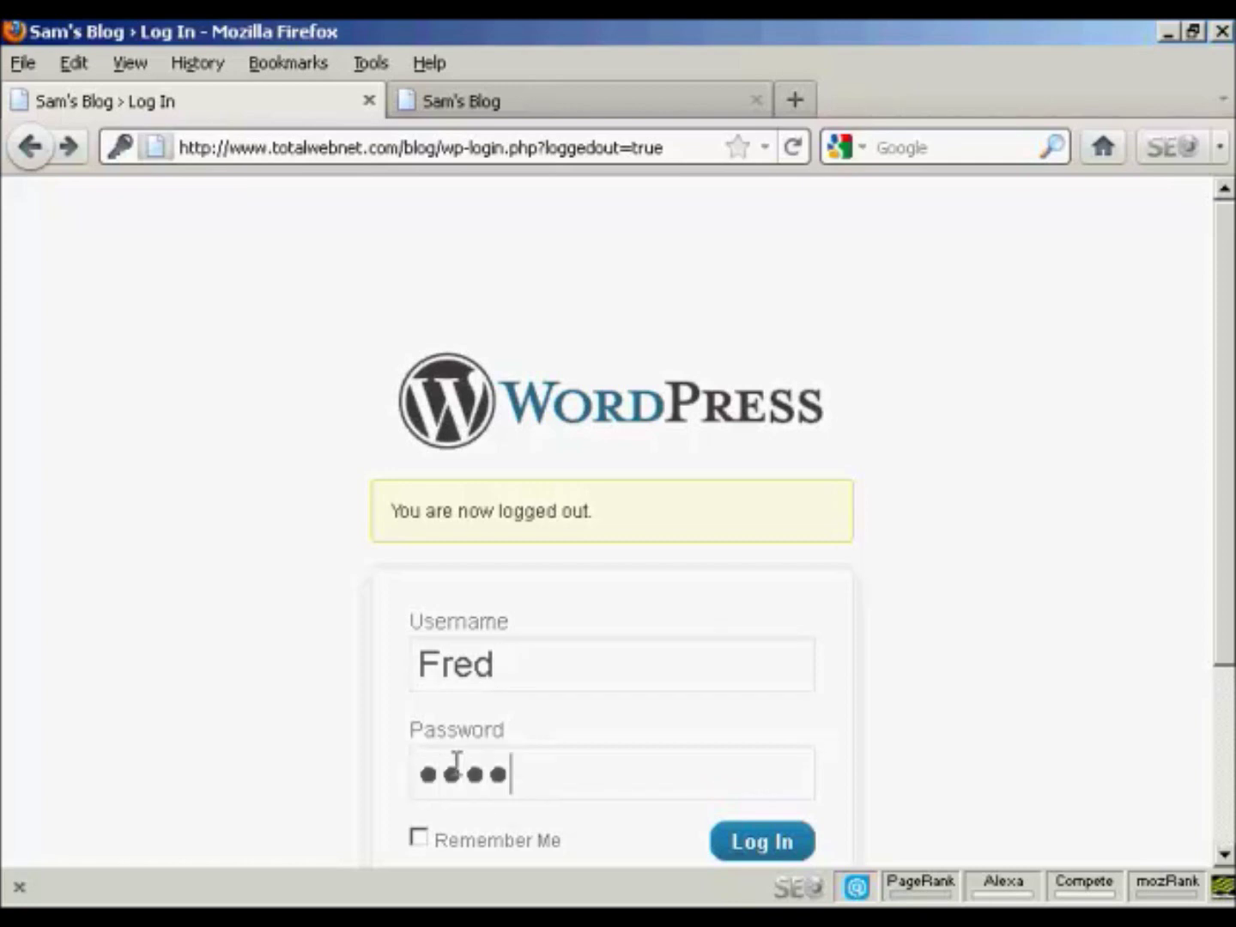
pyautogui.write('••')
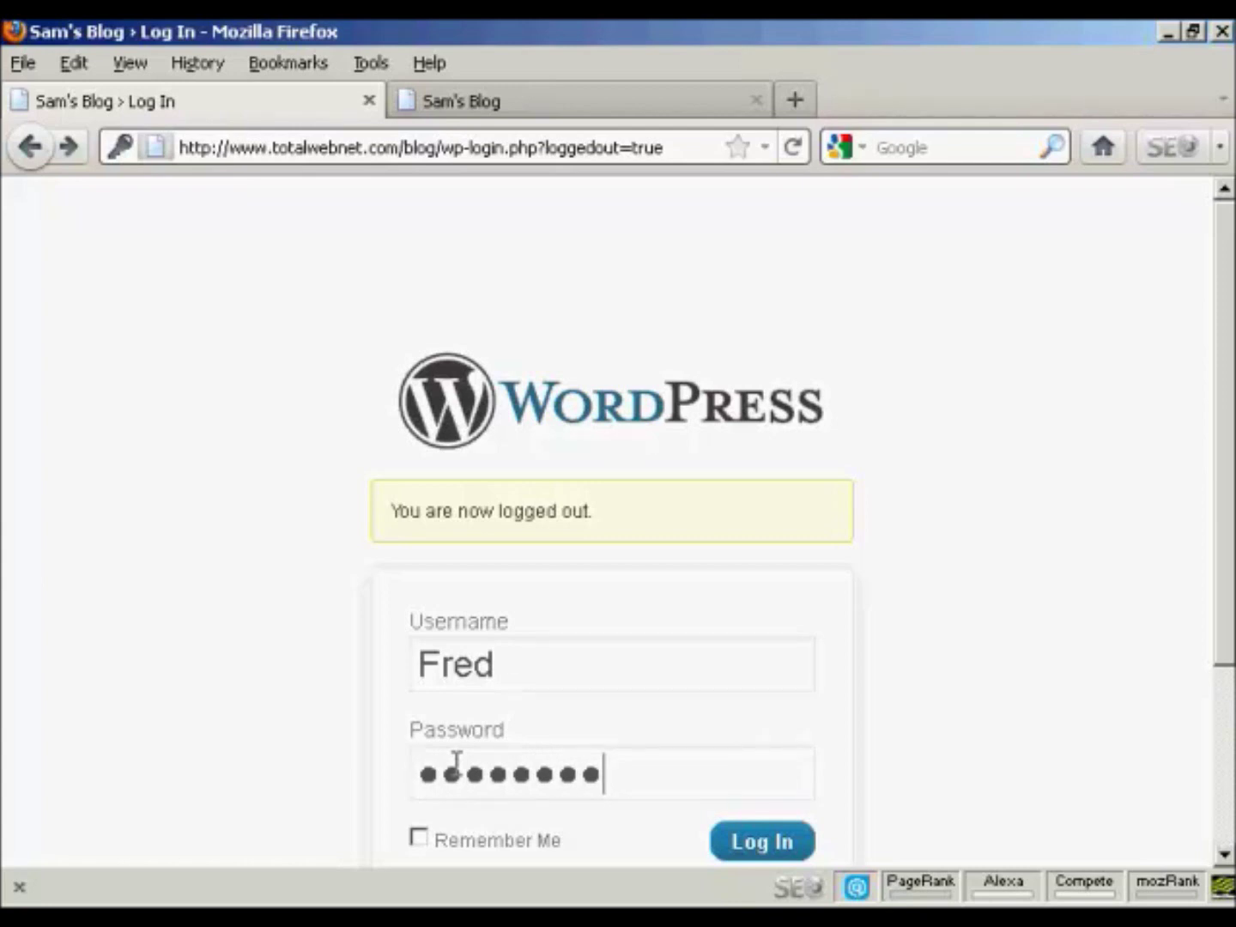
pyautogui.click(750, 855)
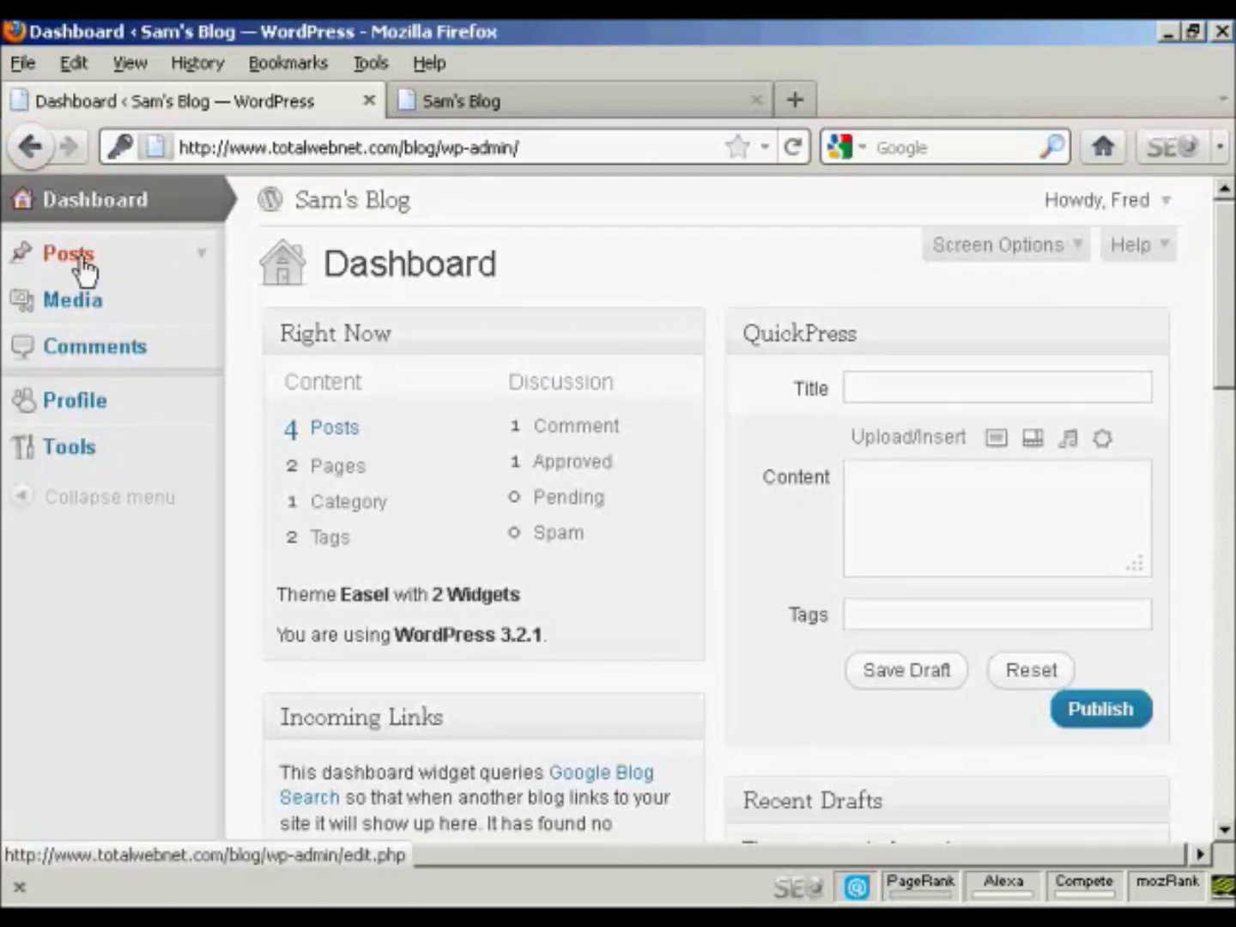
# Step: Browse the Author's Posts, Media Library and Comments screens, then log out
pyautogui.click(198, 250)
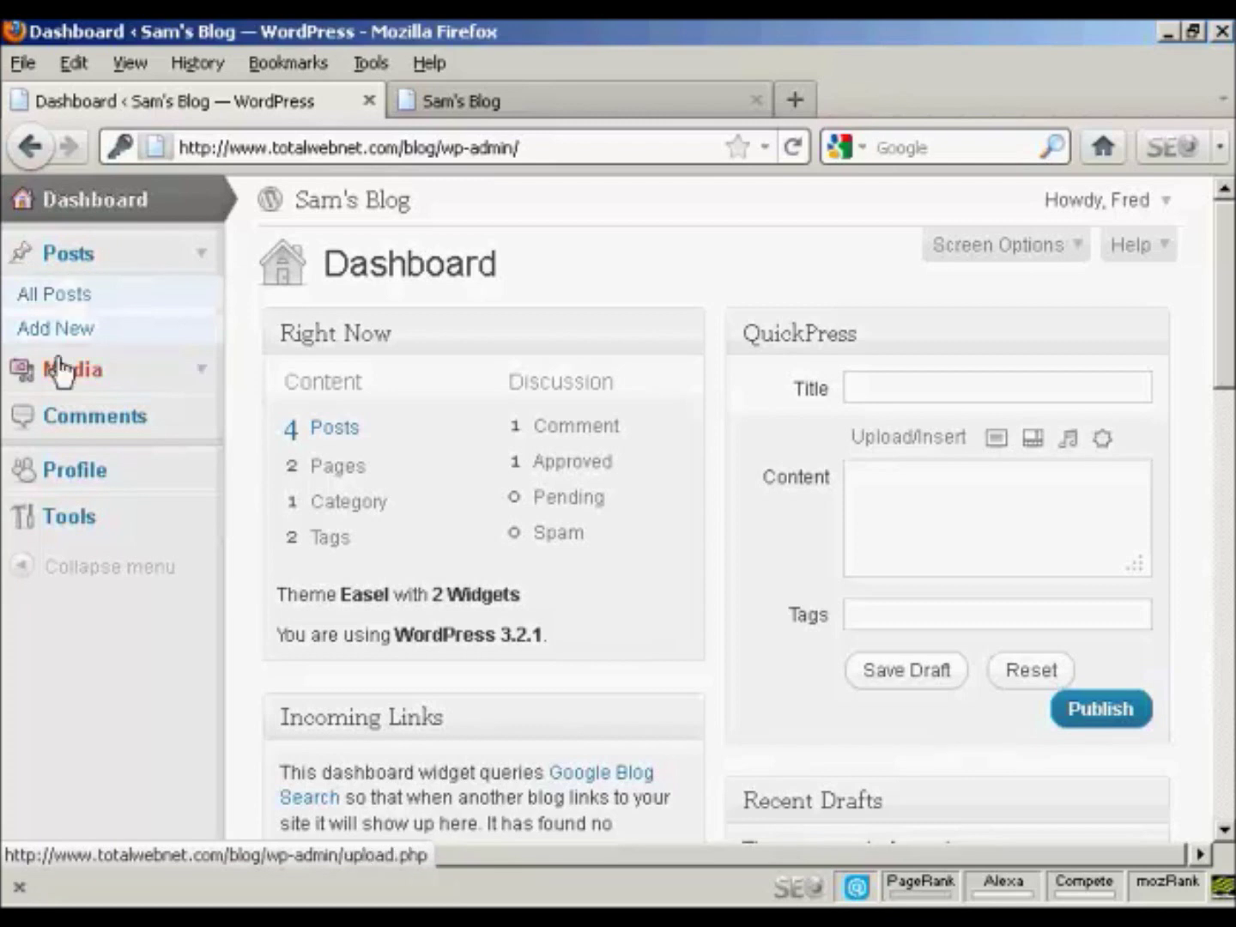
pyautogui.click(91, 369)
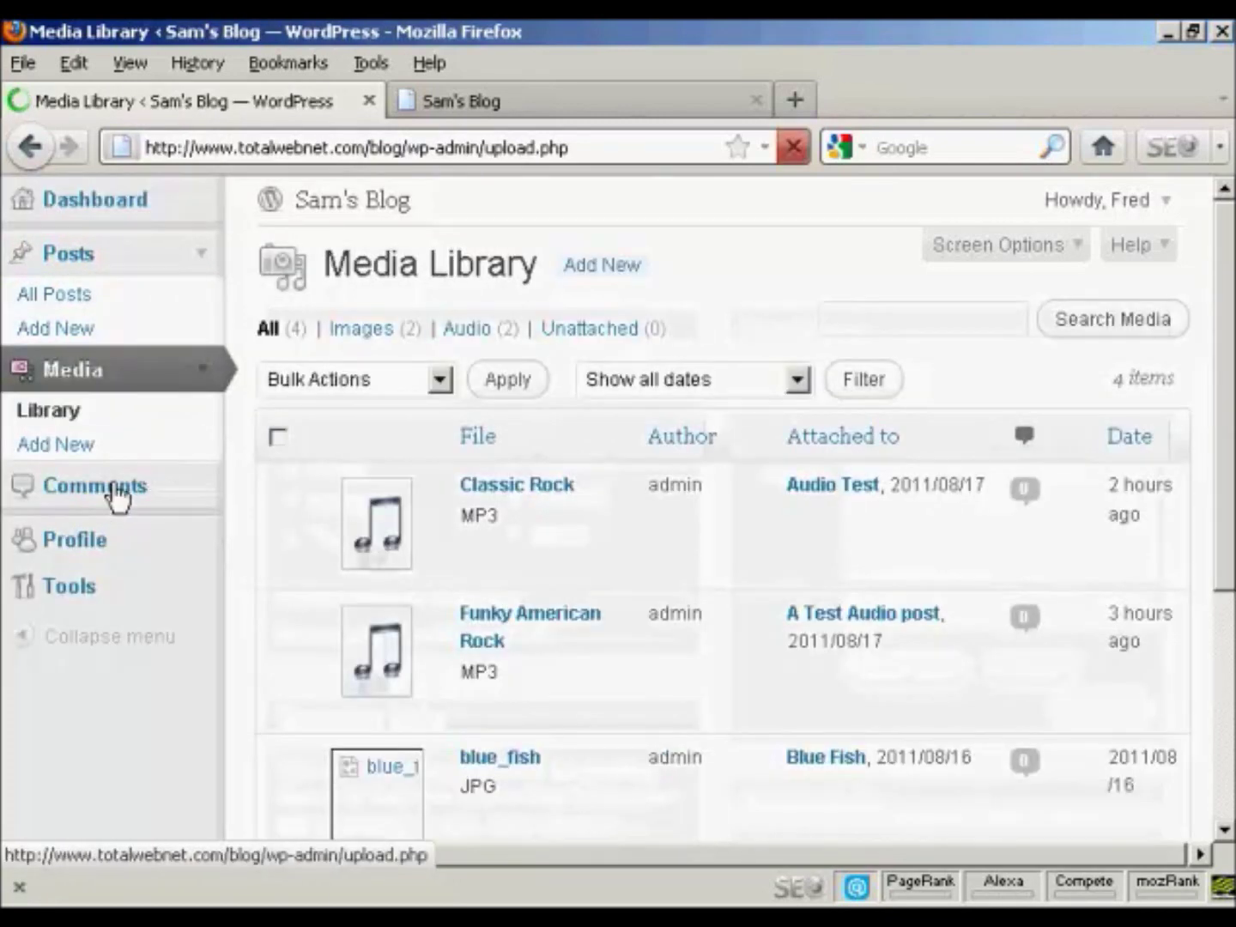
pyautogui.click(126, 490)
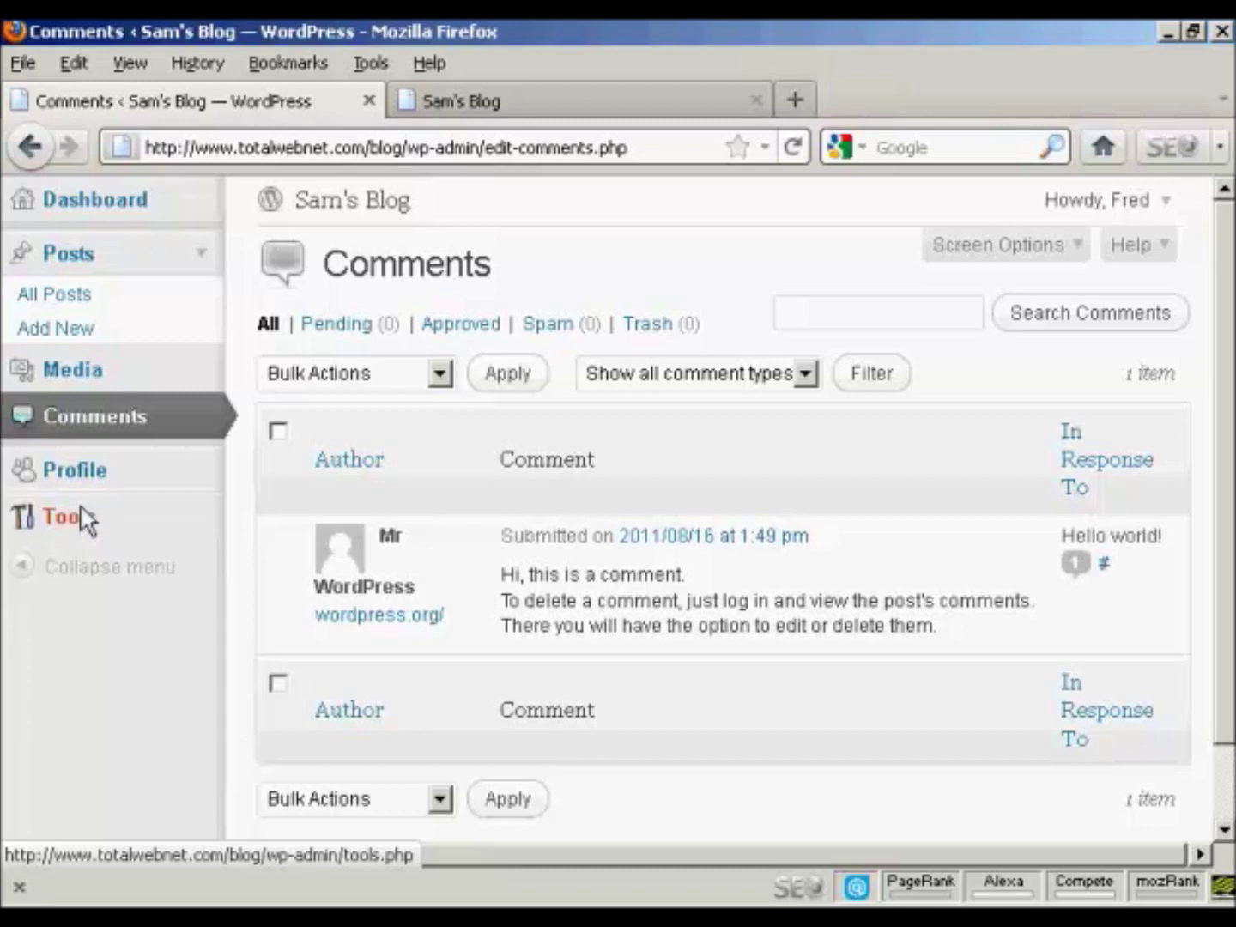
pyautogui.moveTo(1170, 211)
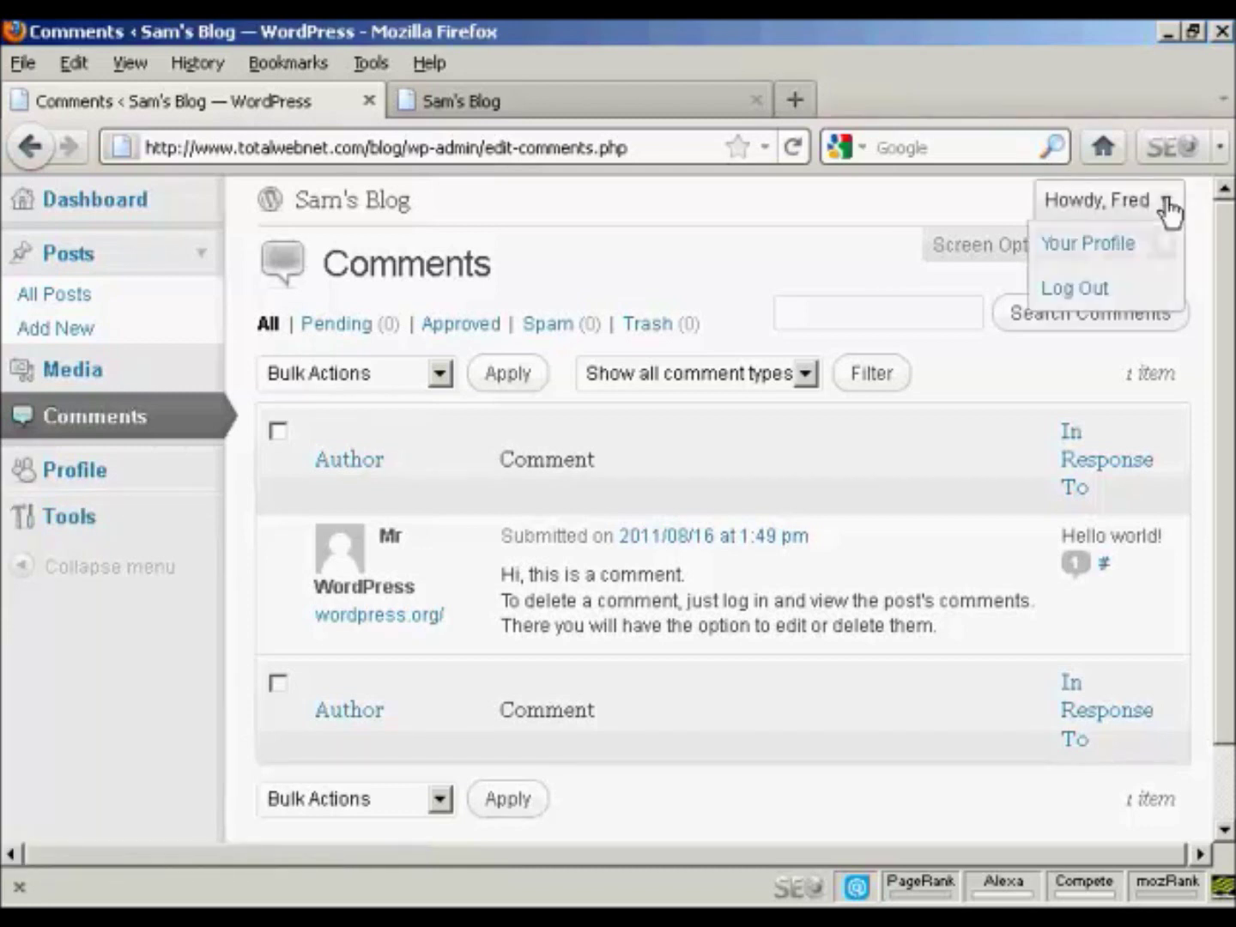
pyautogui.click(1071, 291)
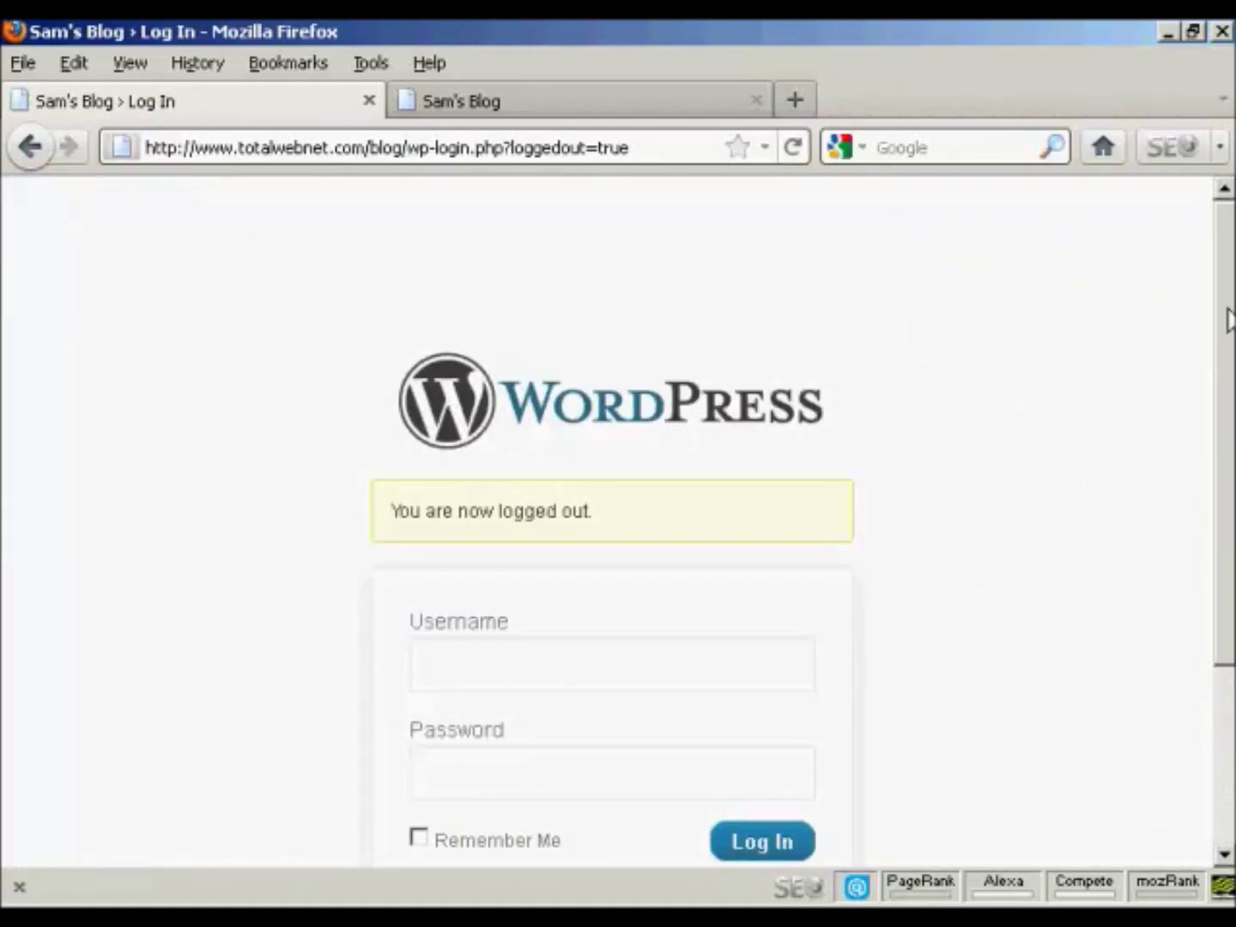
# Step: Sign back in with the saved admin login and open the Add New User form
pyautogui.scroll(-3, 1230, 320)
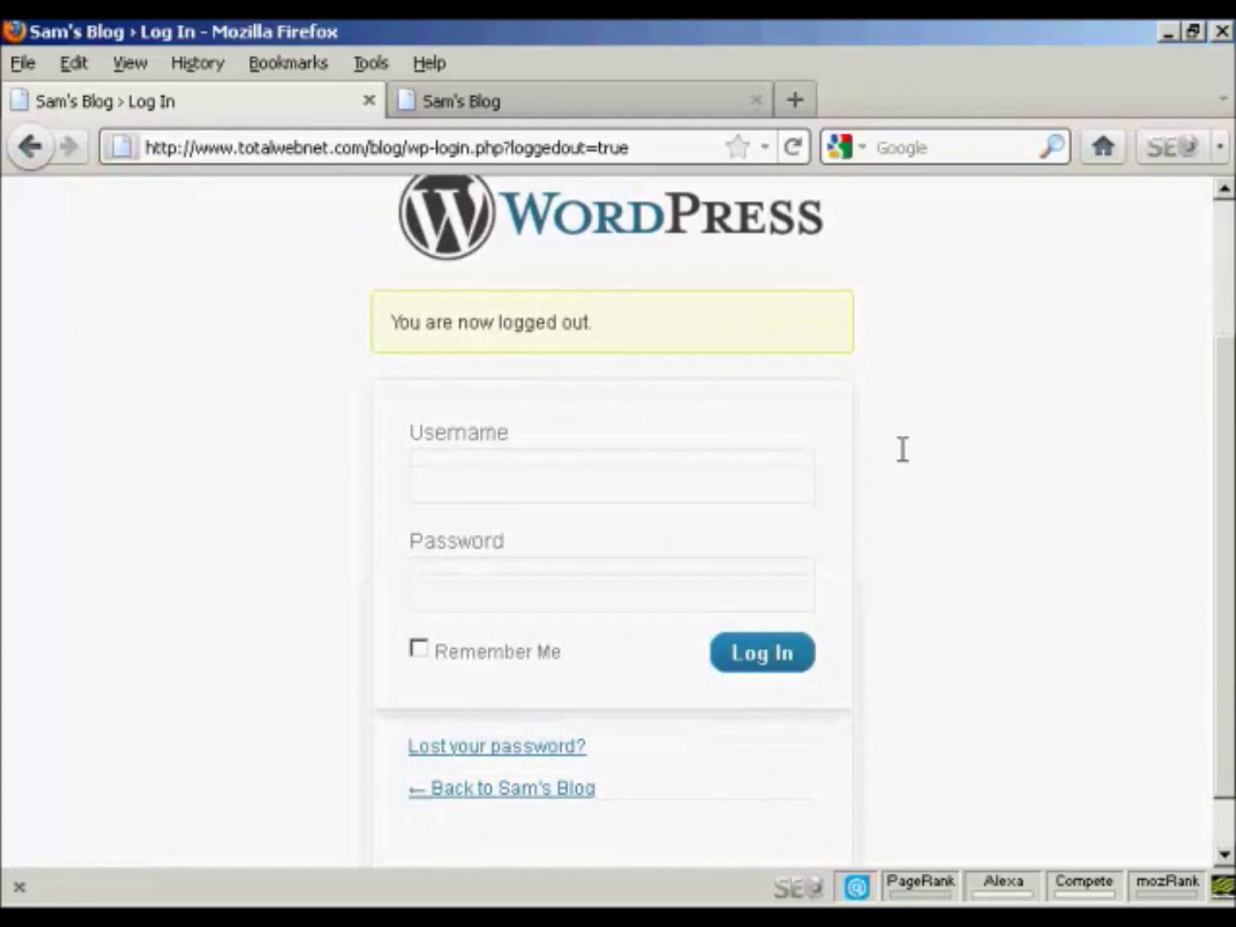
pyautogui.click(442, 490)
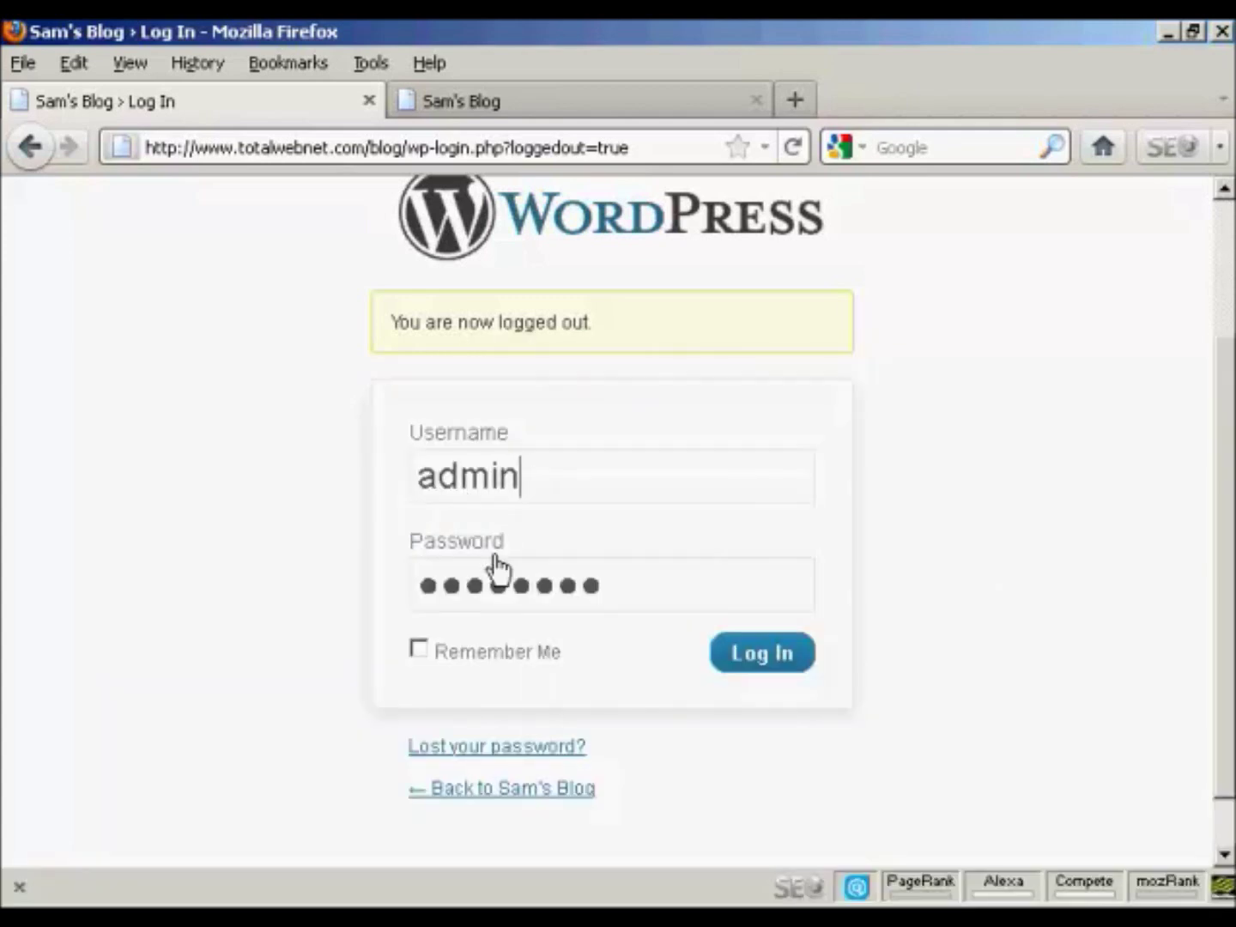
pyautogui.click(763, 652)
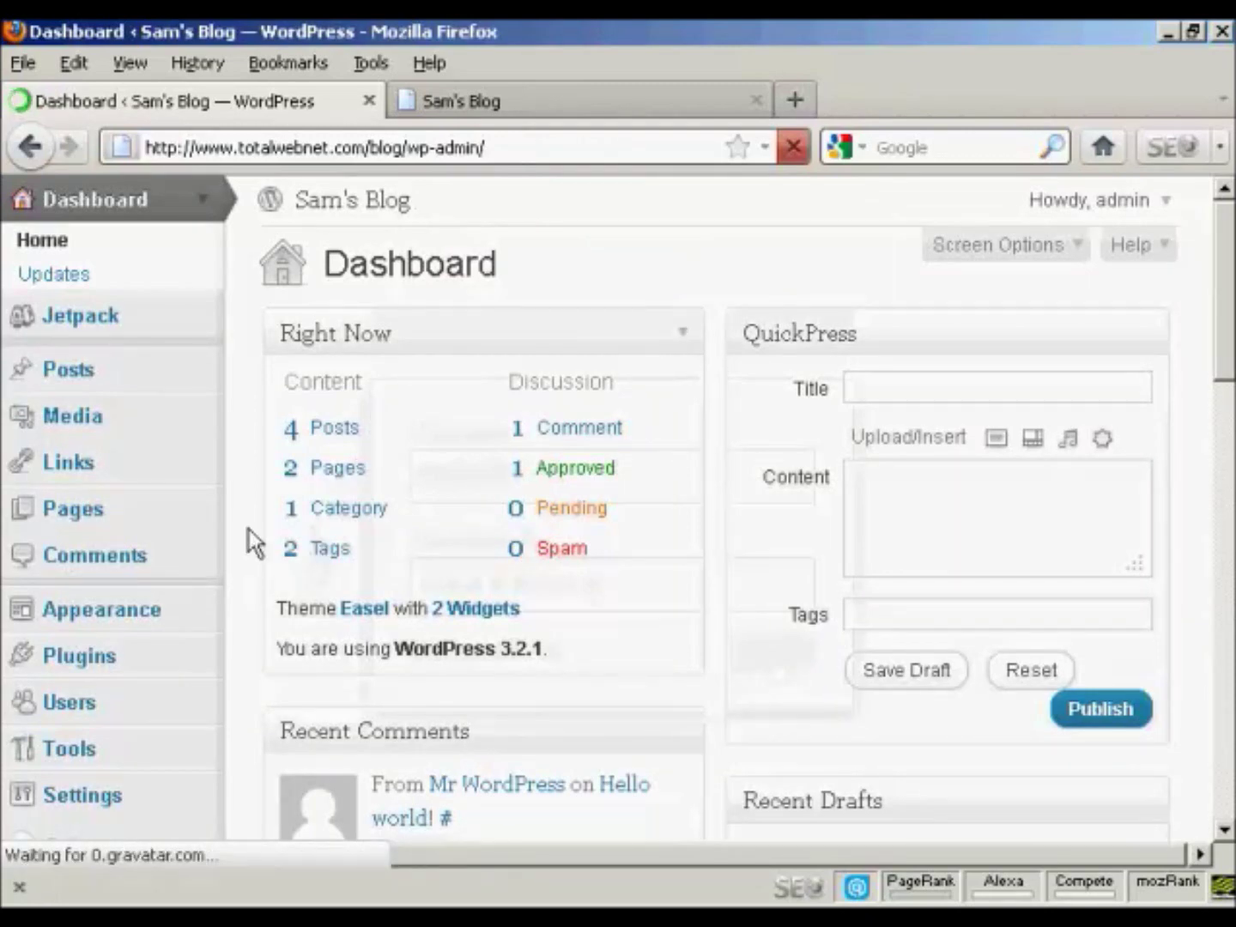
pyautogui.scroll(-5, 506, 523)
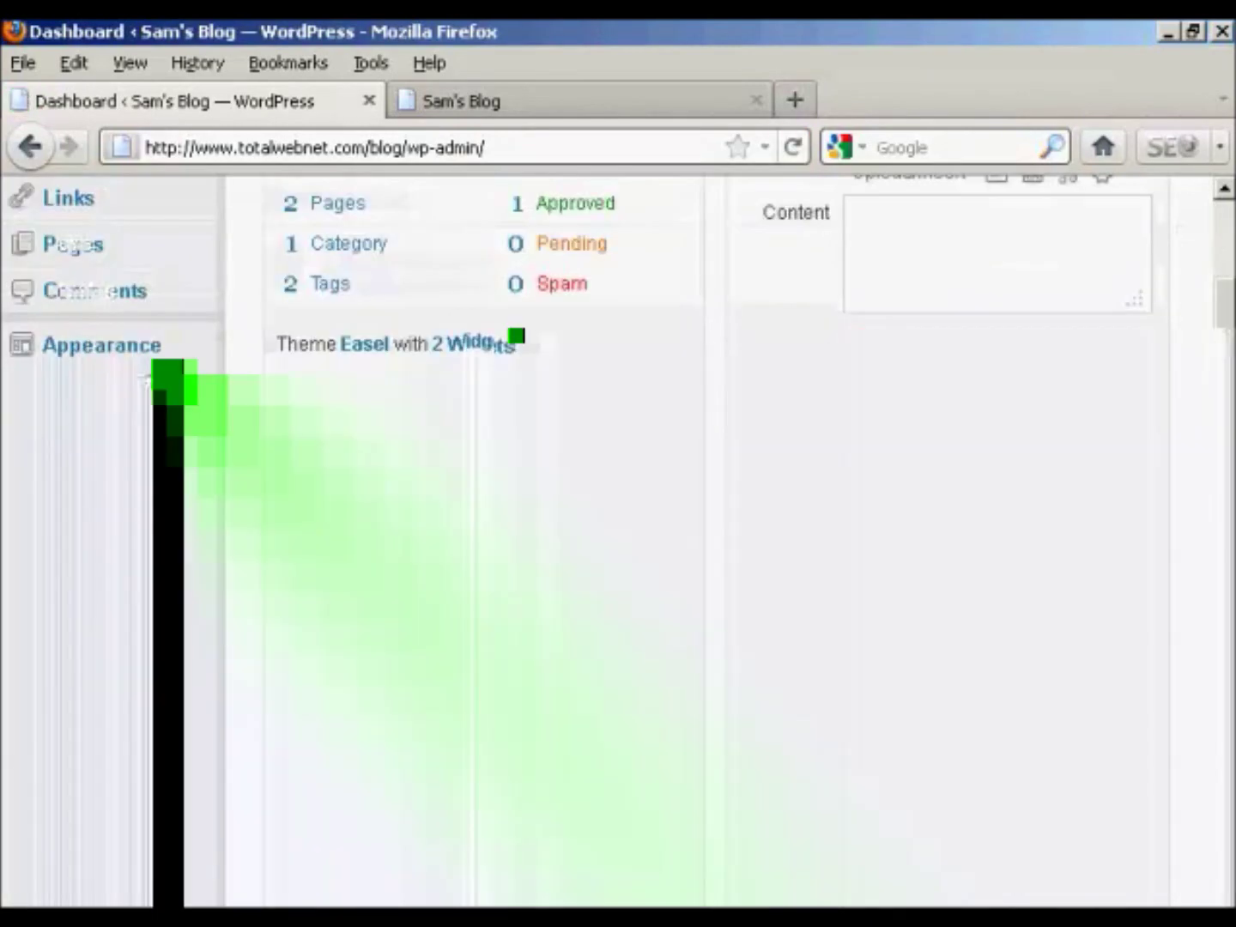
pyautogui.click(69, 453)
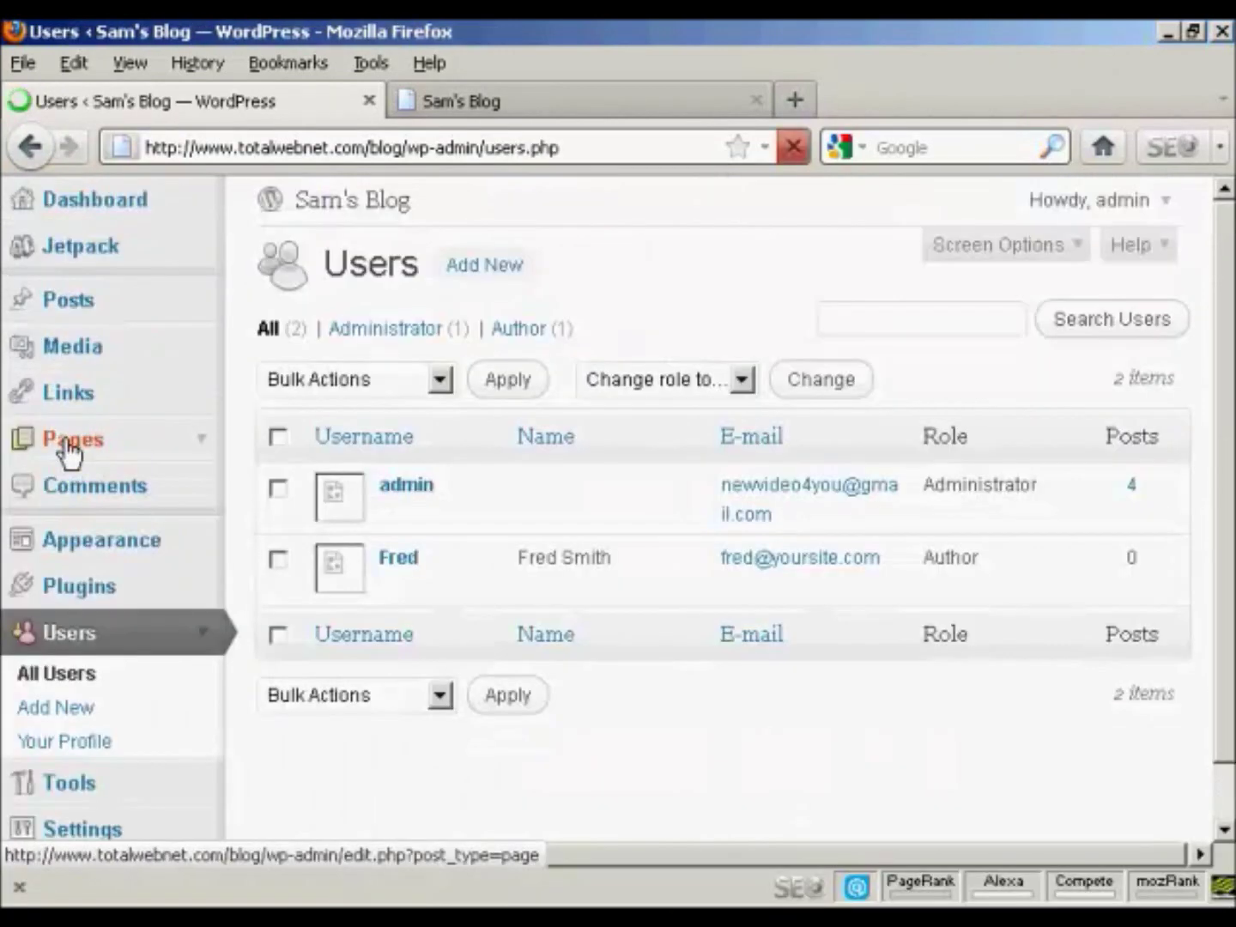
pyautogui.click(69, 711)
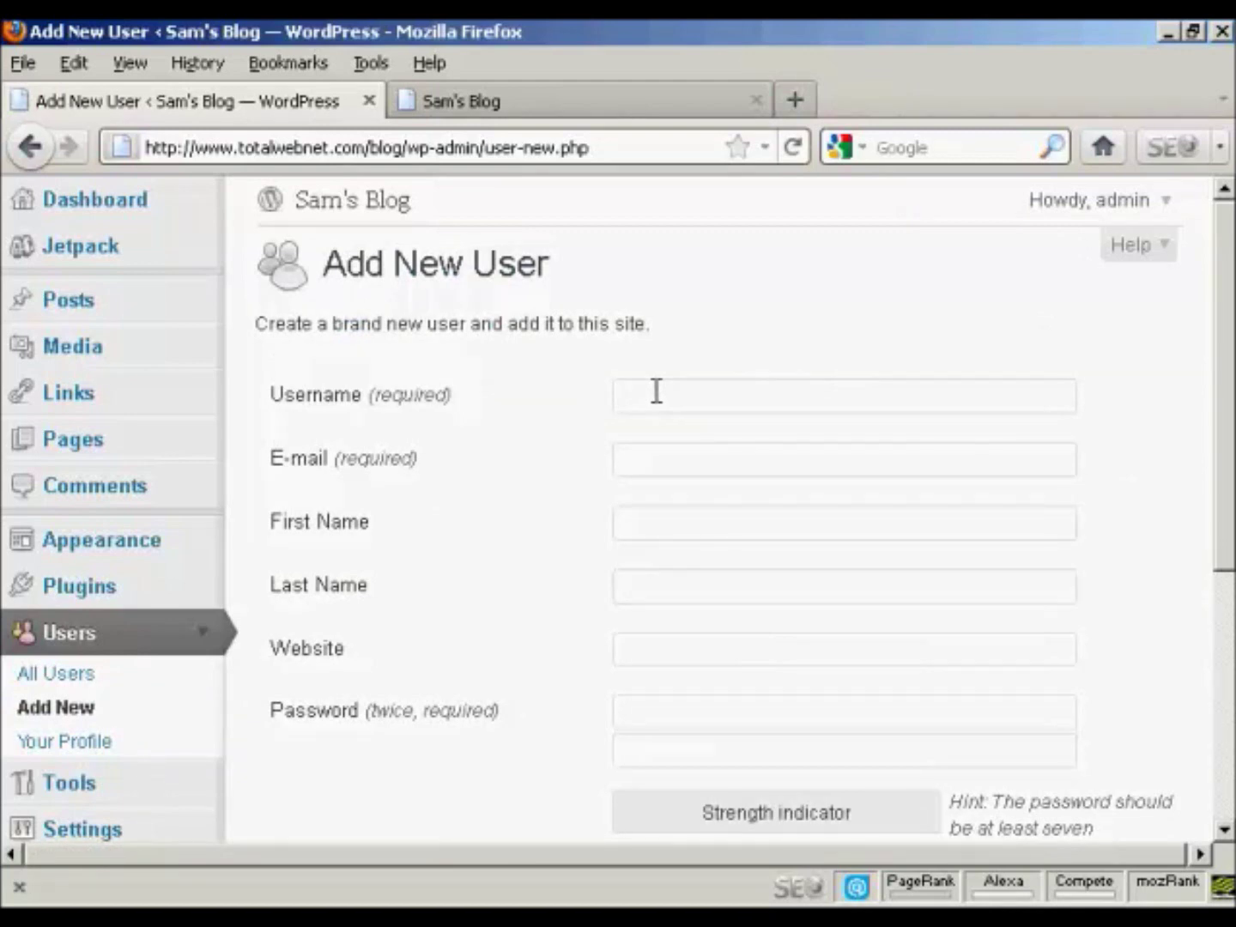
# Step: Create a Subscriber account with the new user's username, e-mail and a confirmed password
pyautogui.click(657, 391)
pyautogui.write('Jane')
pyautogui.click(640, 446)
pyautogui.write('jane@yoursit')
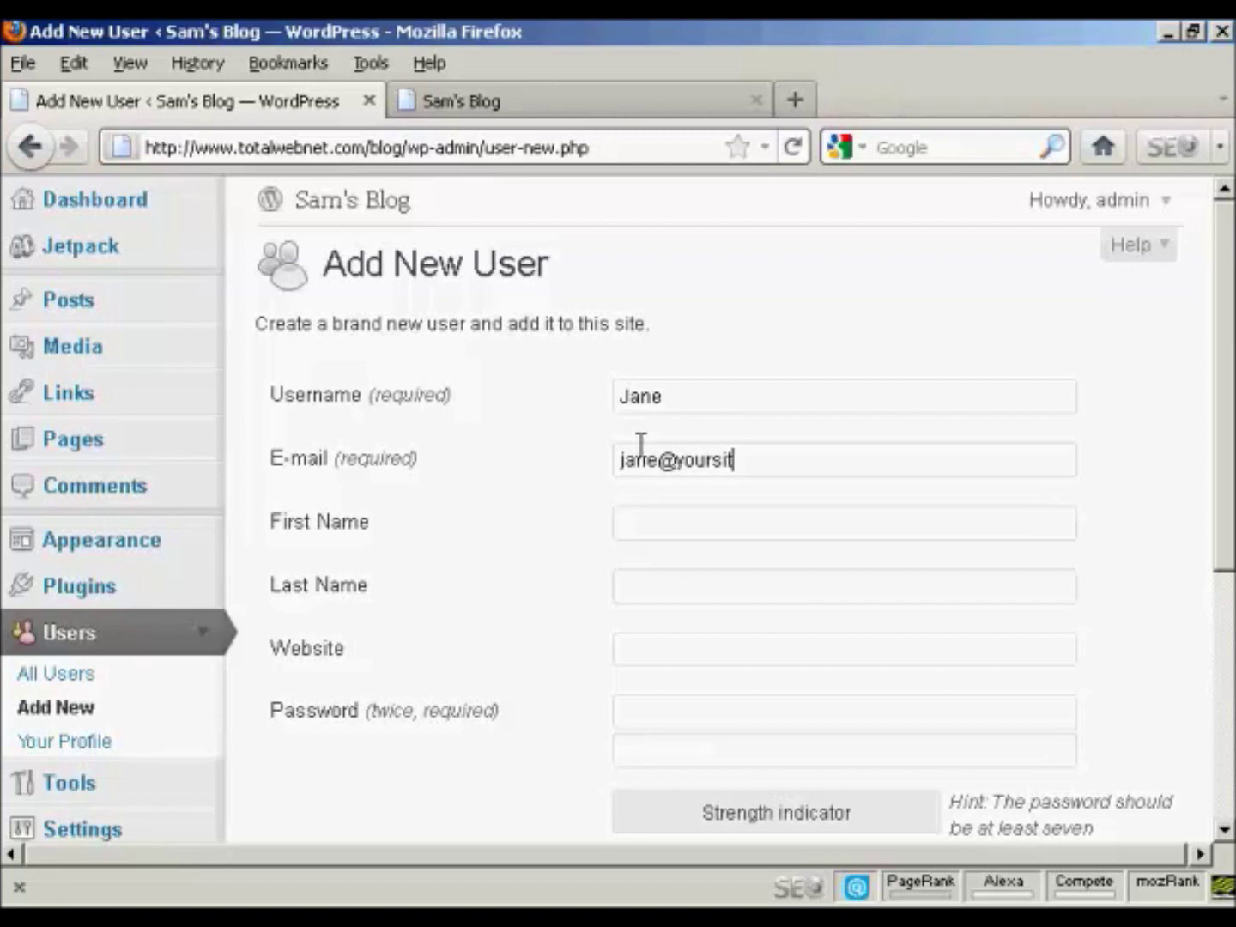
pyautogui.write('e.com')
pyautogui.scroll(-4, 1229, 369)
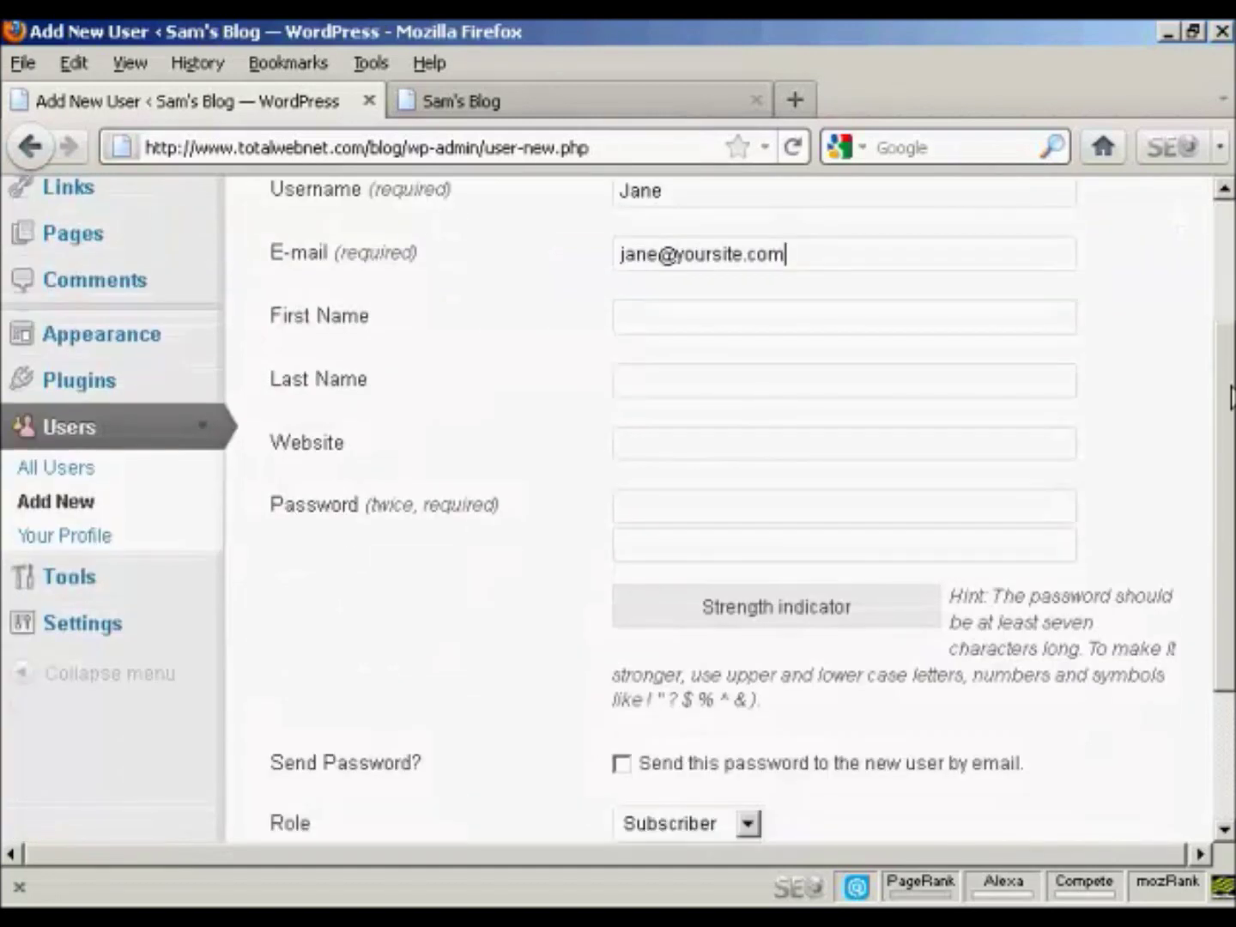
pyautogui.click(680, 504)
pyautogui.write('••••••')
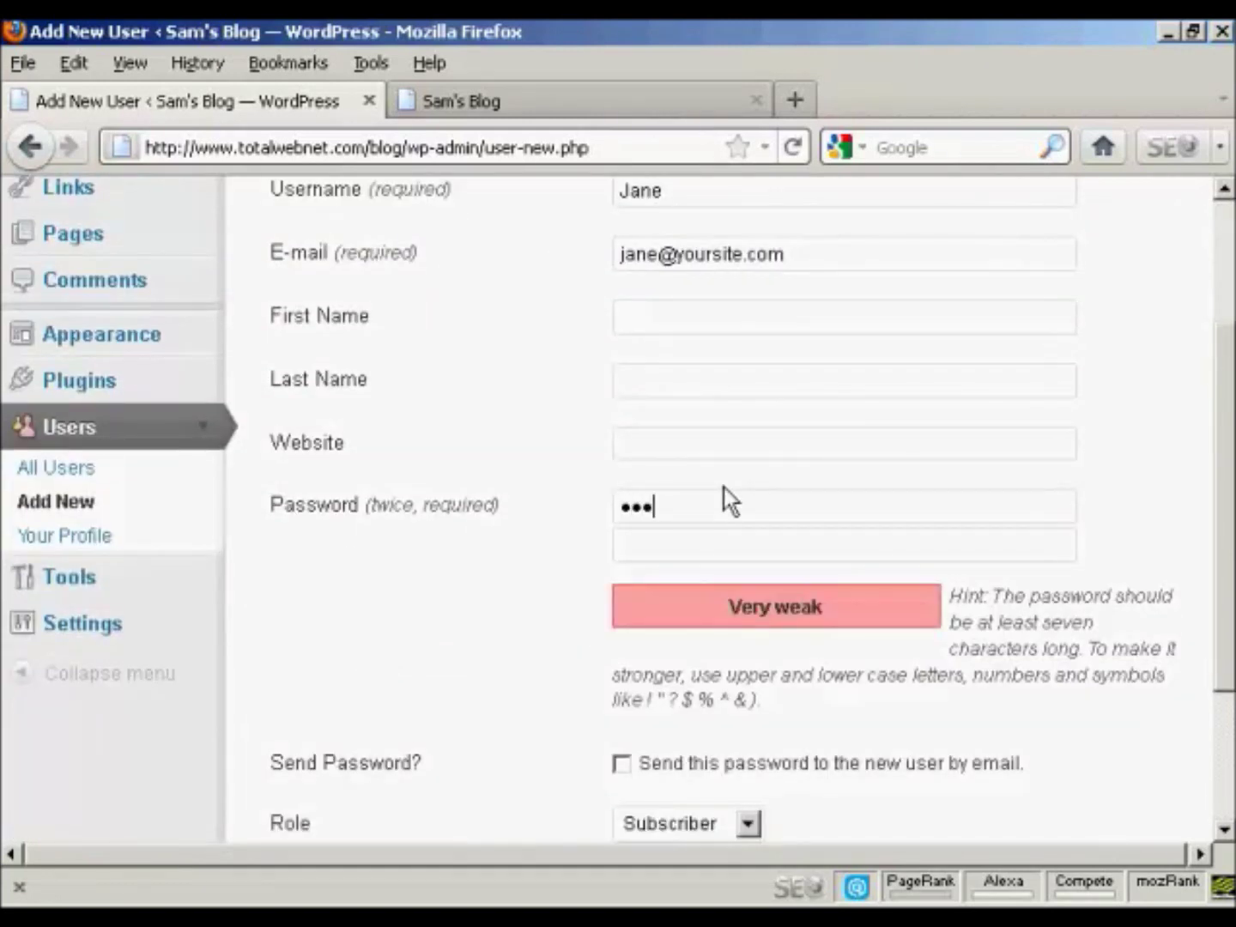
pyautogui.click(649, 547)
pyautogui.write('•••')
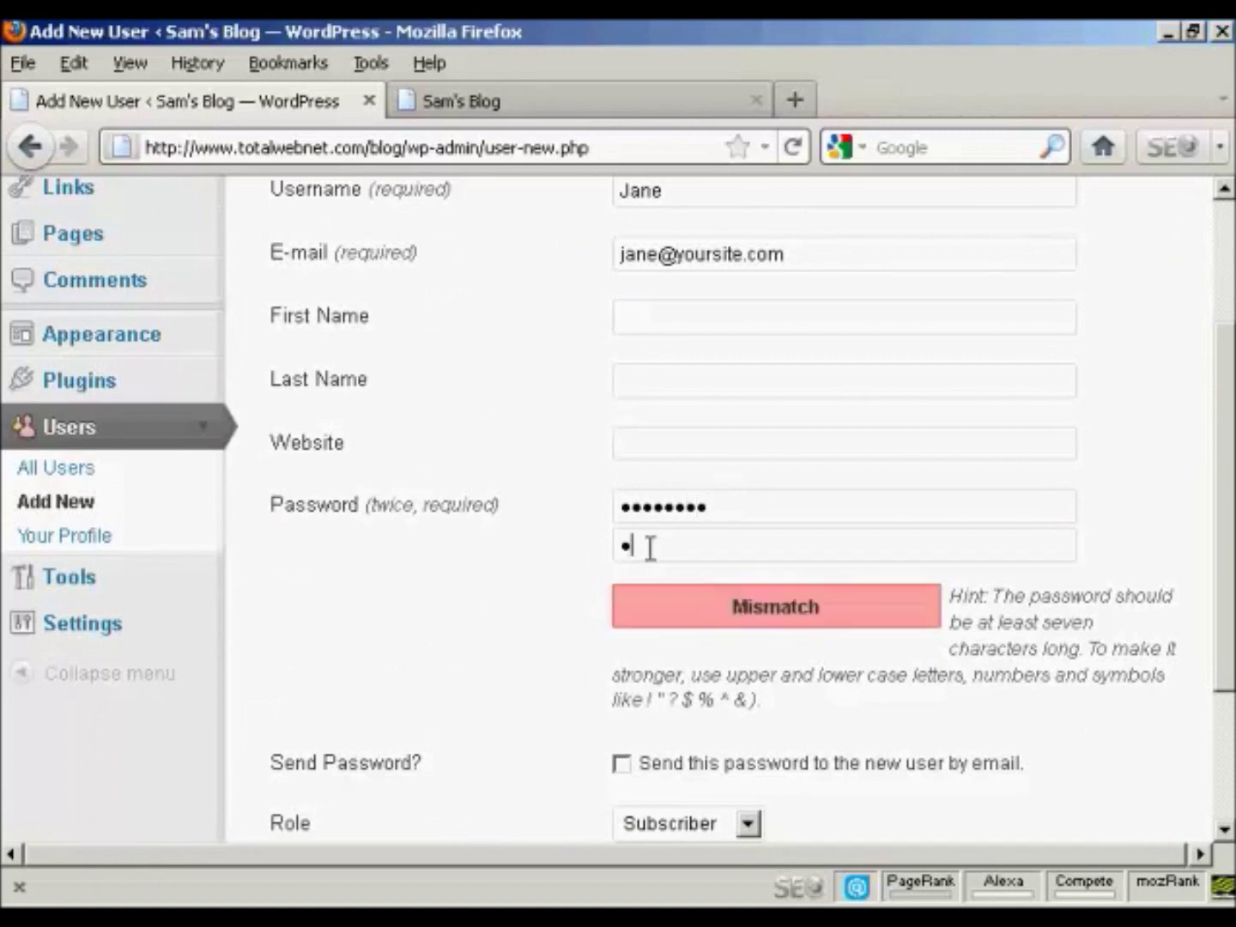
pyautogui.write('••••••')
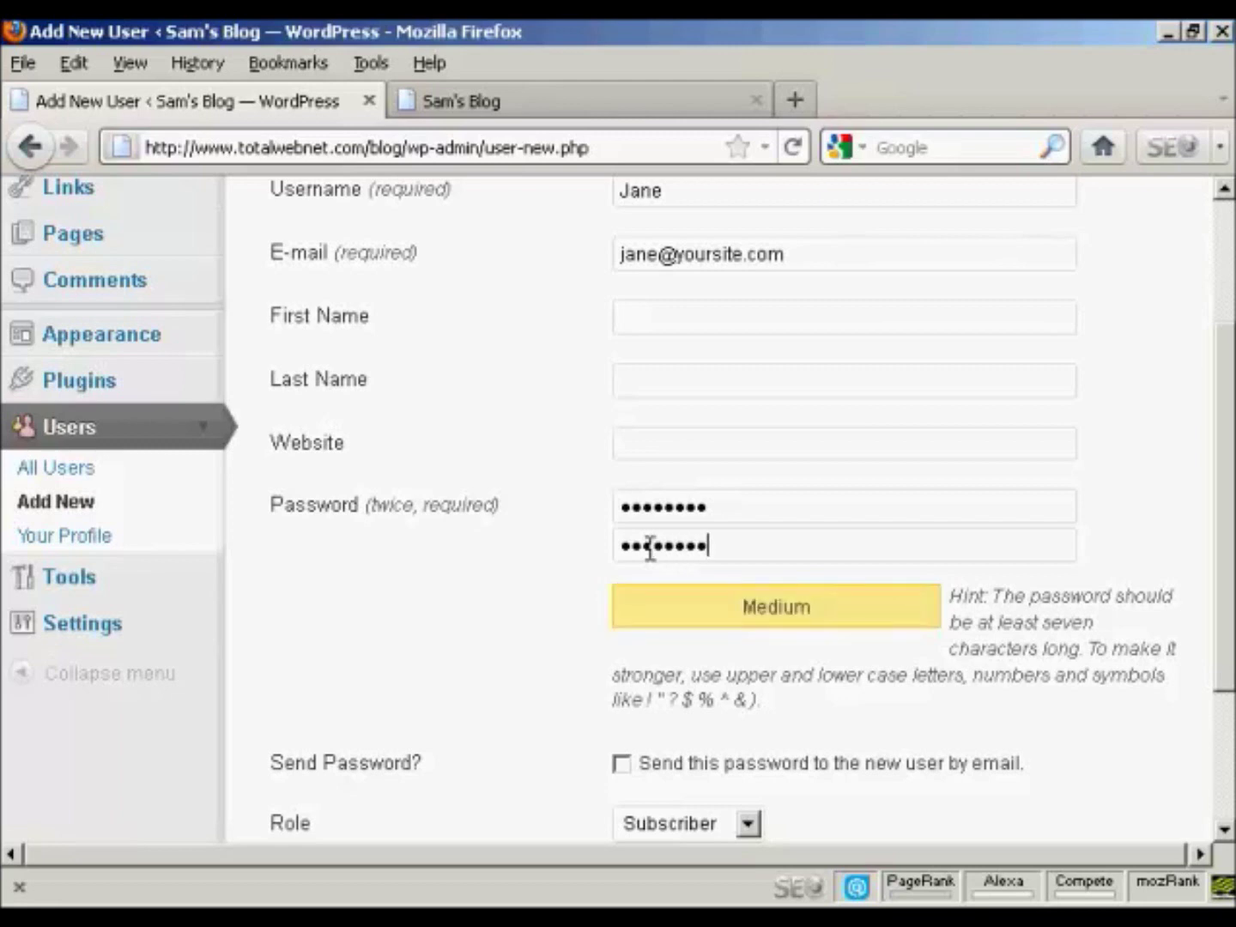
pyautogui.scroll(-5, 1231, 474)
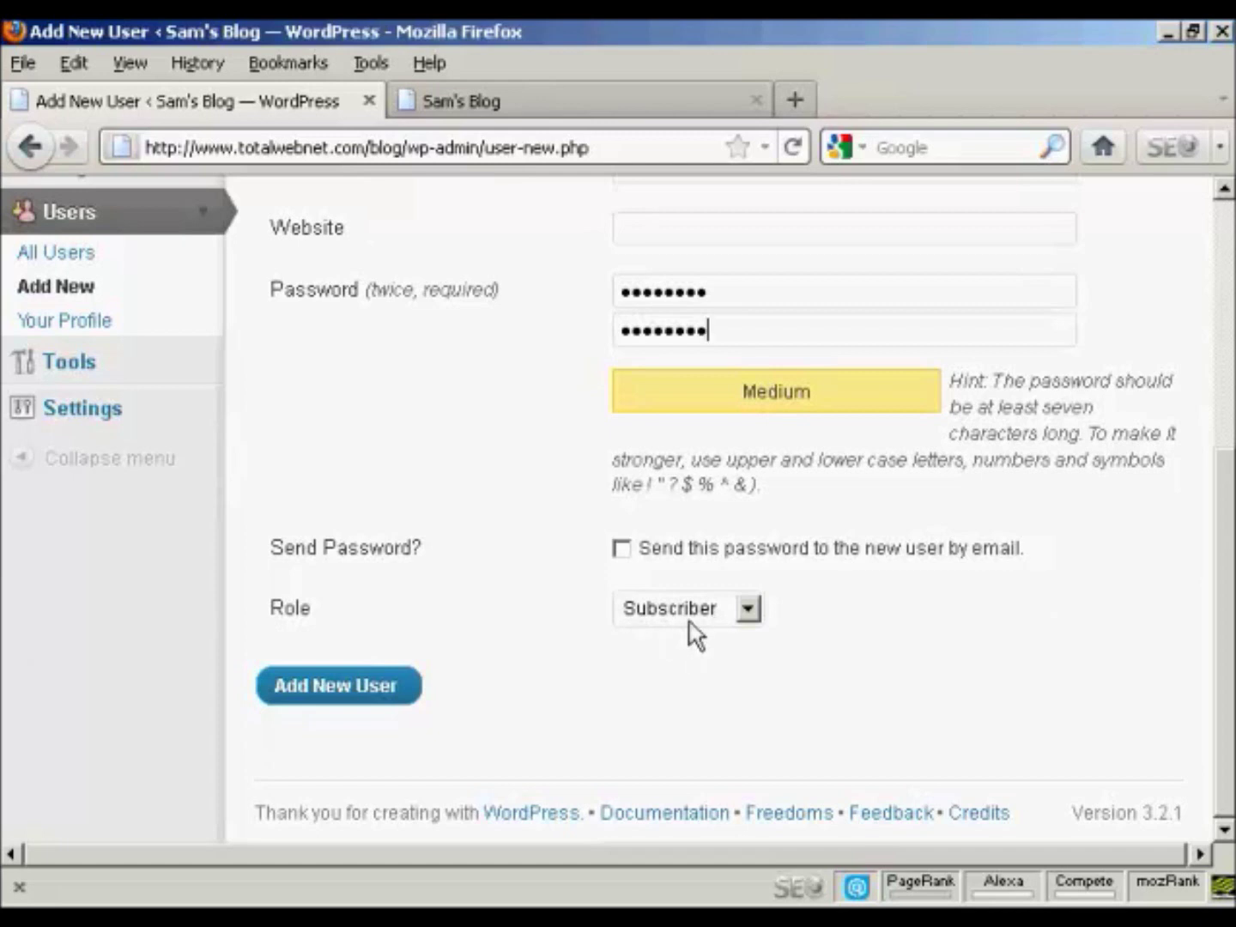
pyautogui.click(344, 697)
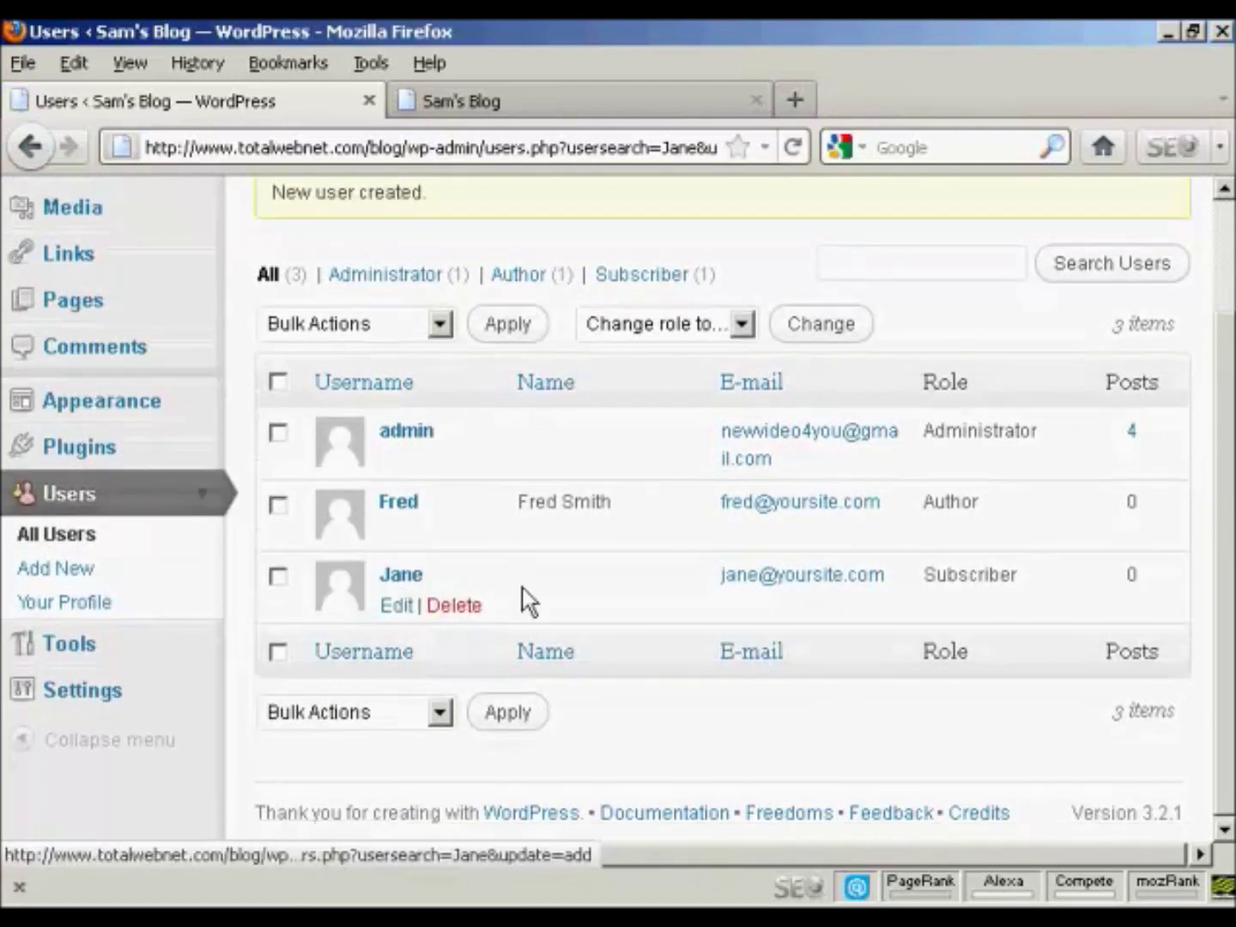
# Step: Scroll to the top of the Users list to check the new Subscriber, then open the account menu
pyautogui.moveTo(1224, 452); pyautogui.dragTo(1230, 309)
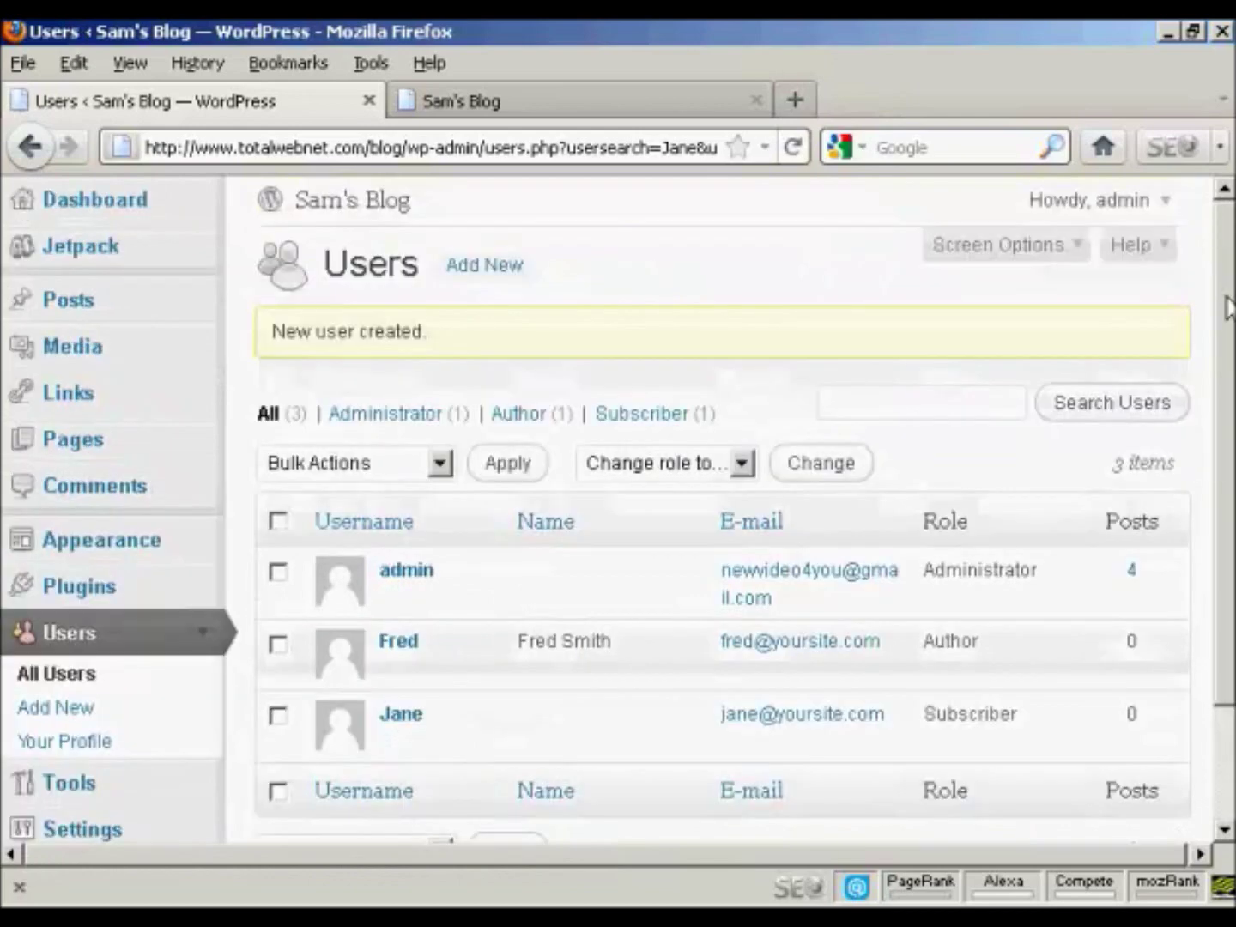
pyautogui.click(1166, 205)
# Step: Log out of admin and log in with the Subscriber's username and password
pyautogui.click(1070, 288)
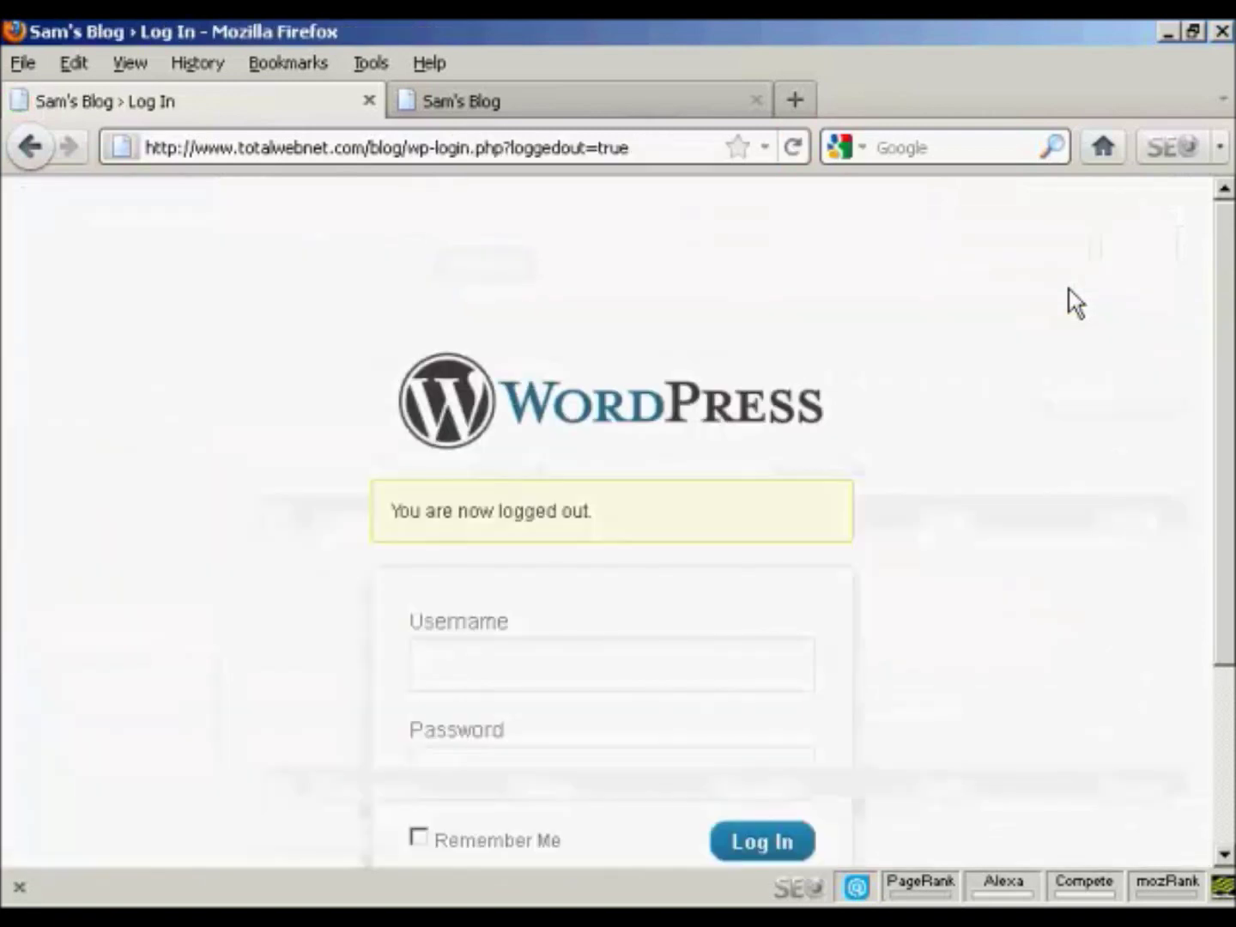
pyautogui.scroll(-3, 1228, 259)
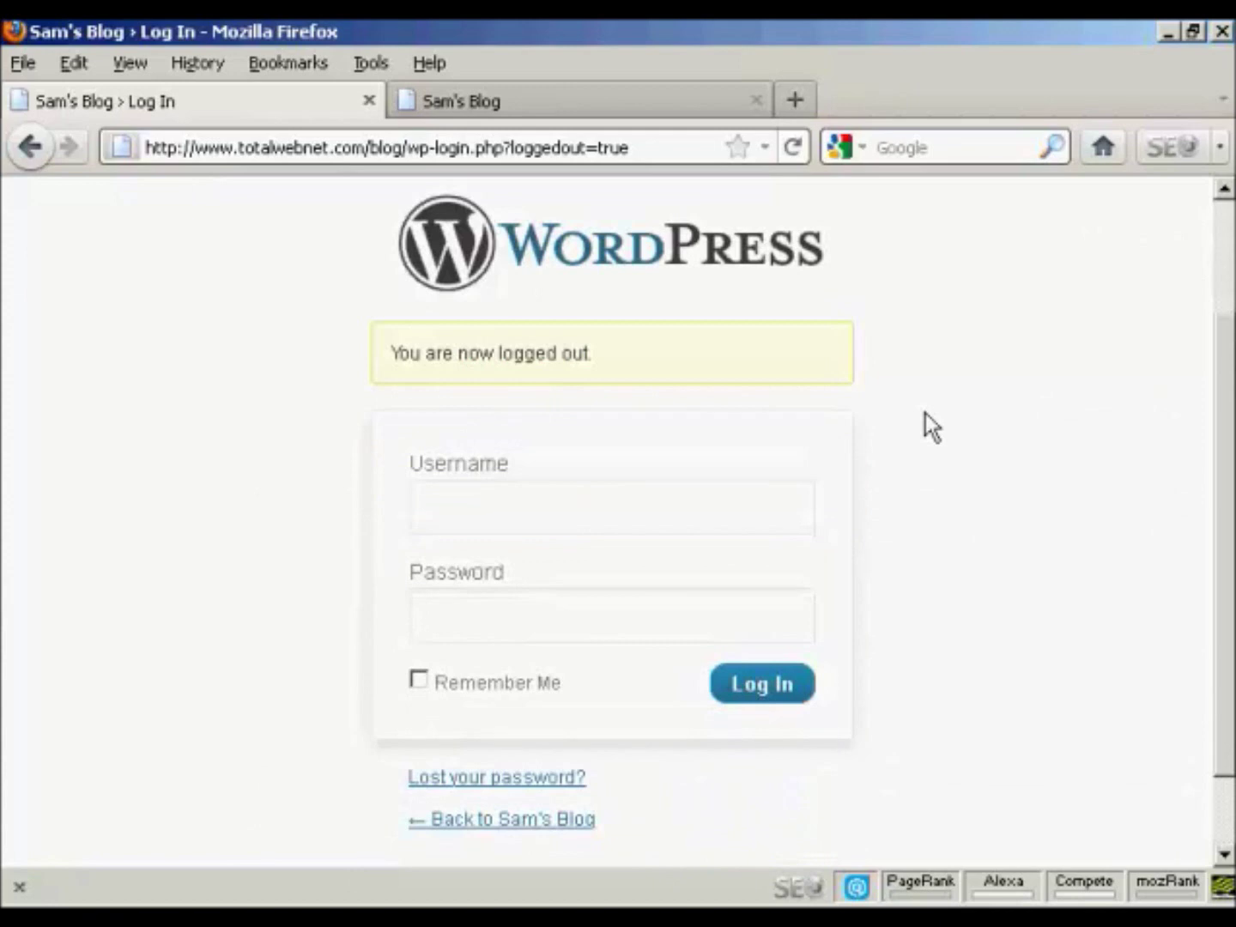
pyautogui.click(475, 509)
pyautogui.write('jane')
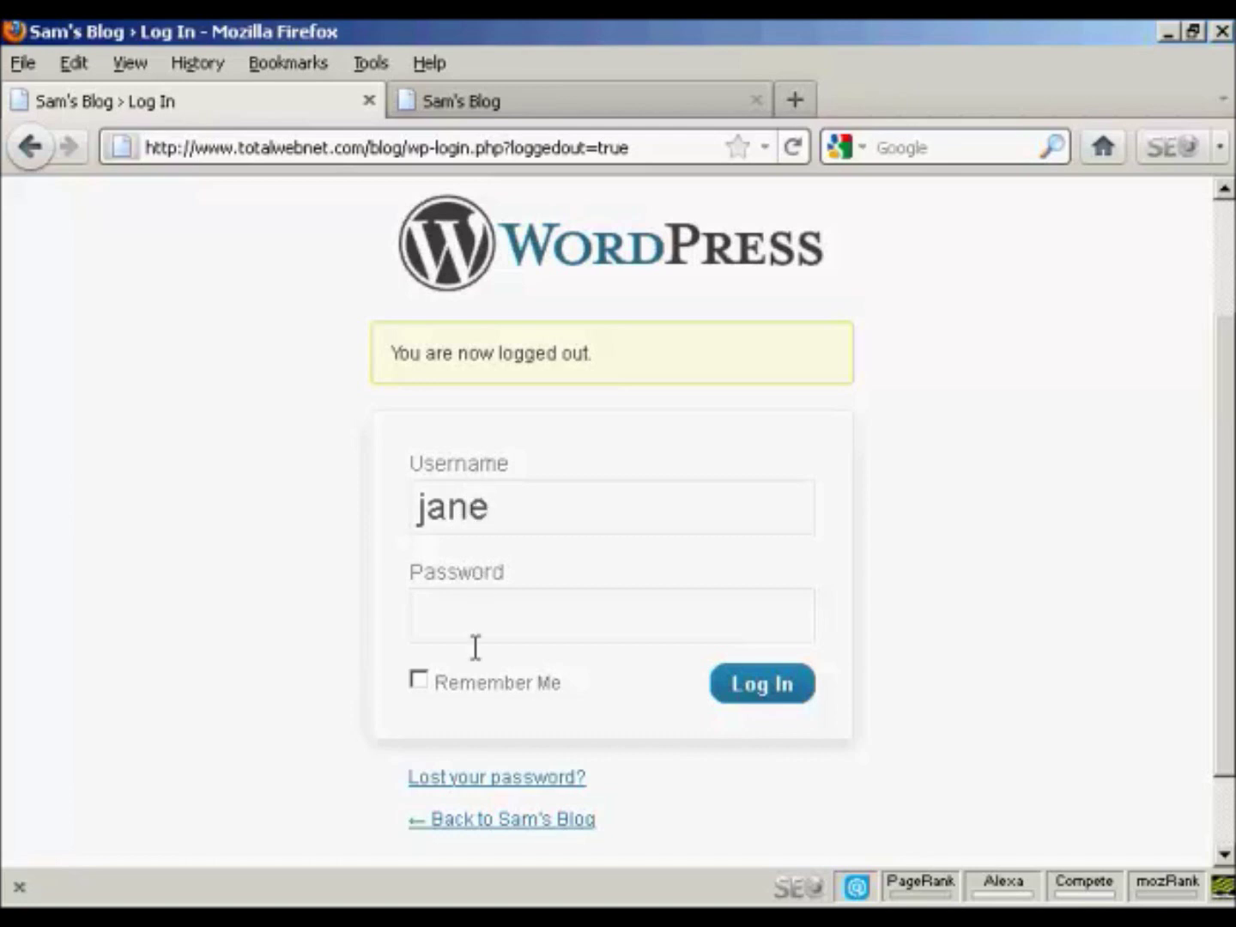
pyautogui.click(471, 615)
pyautogui.write('••••••••')
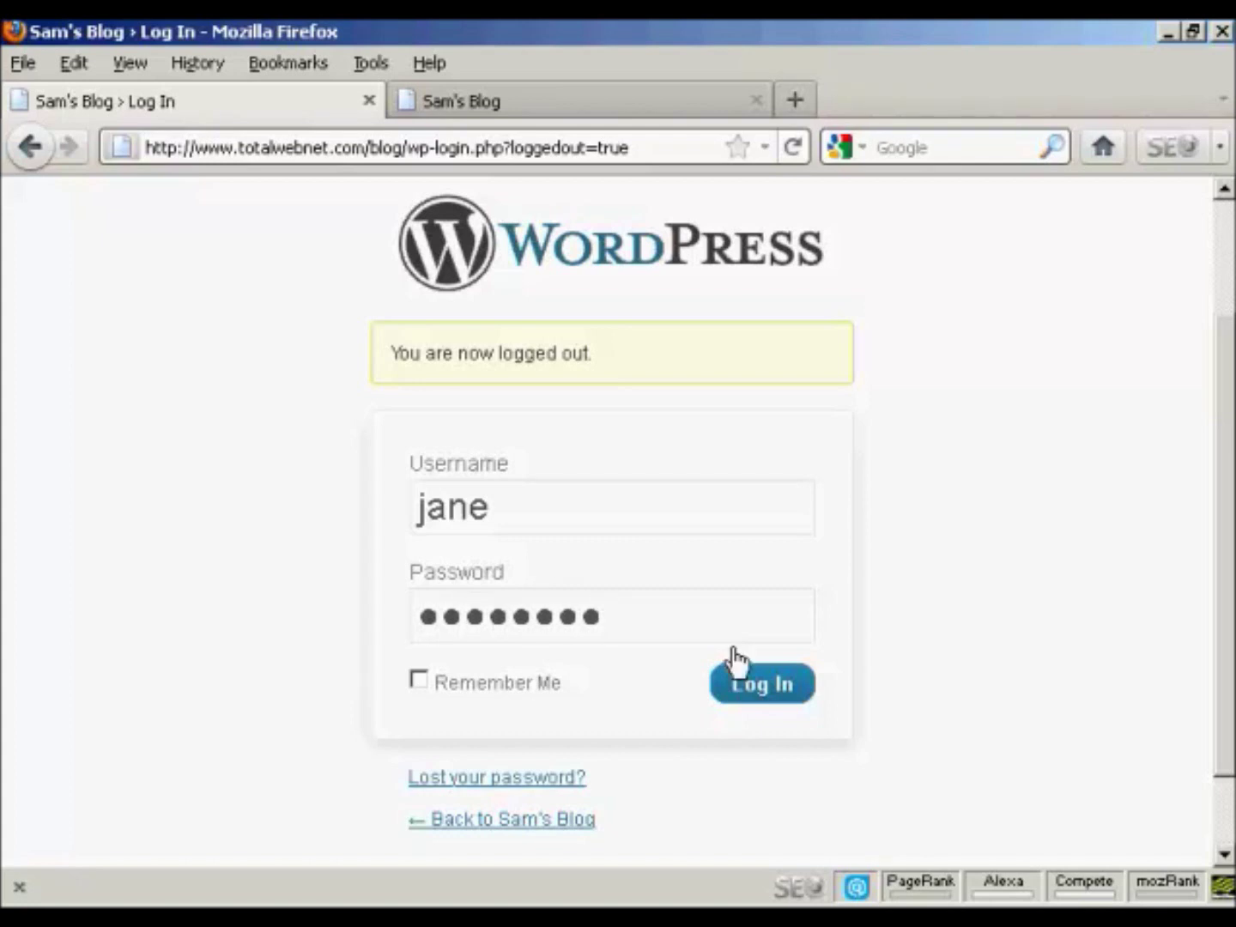
pyautogui.click(780, 692)
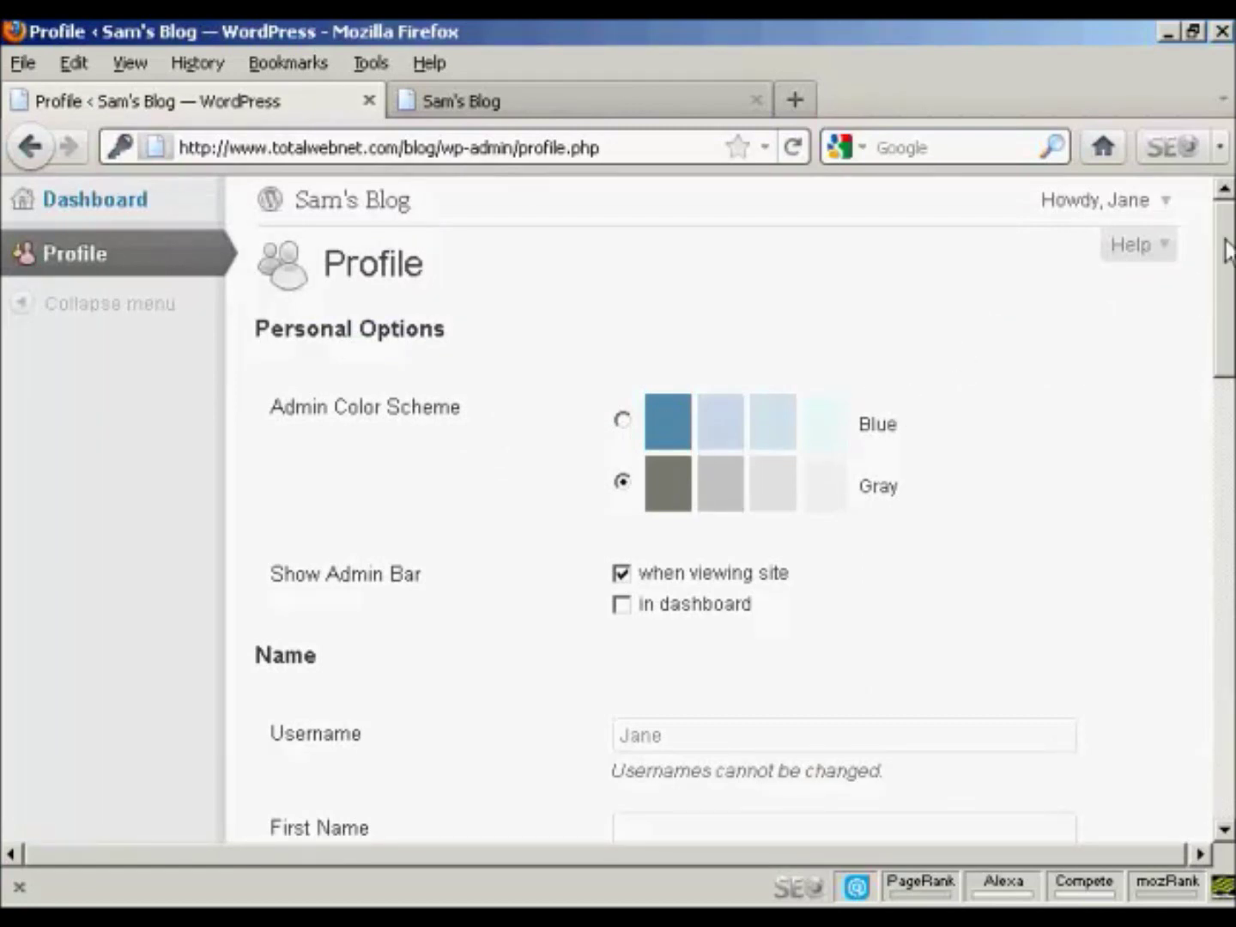
# Step: Review the Subscriber's Profile-only dashboard, then log the Subscriber out
pyautogui.moveTo(1228, 283); pyautogui.dragTo(1228, 512)
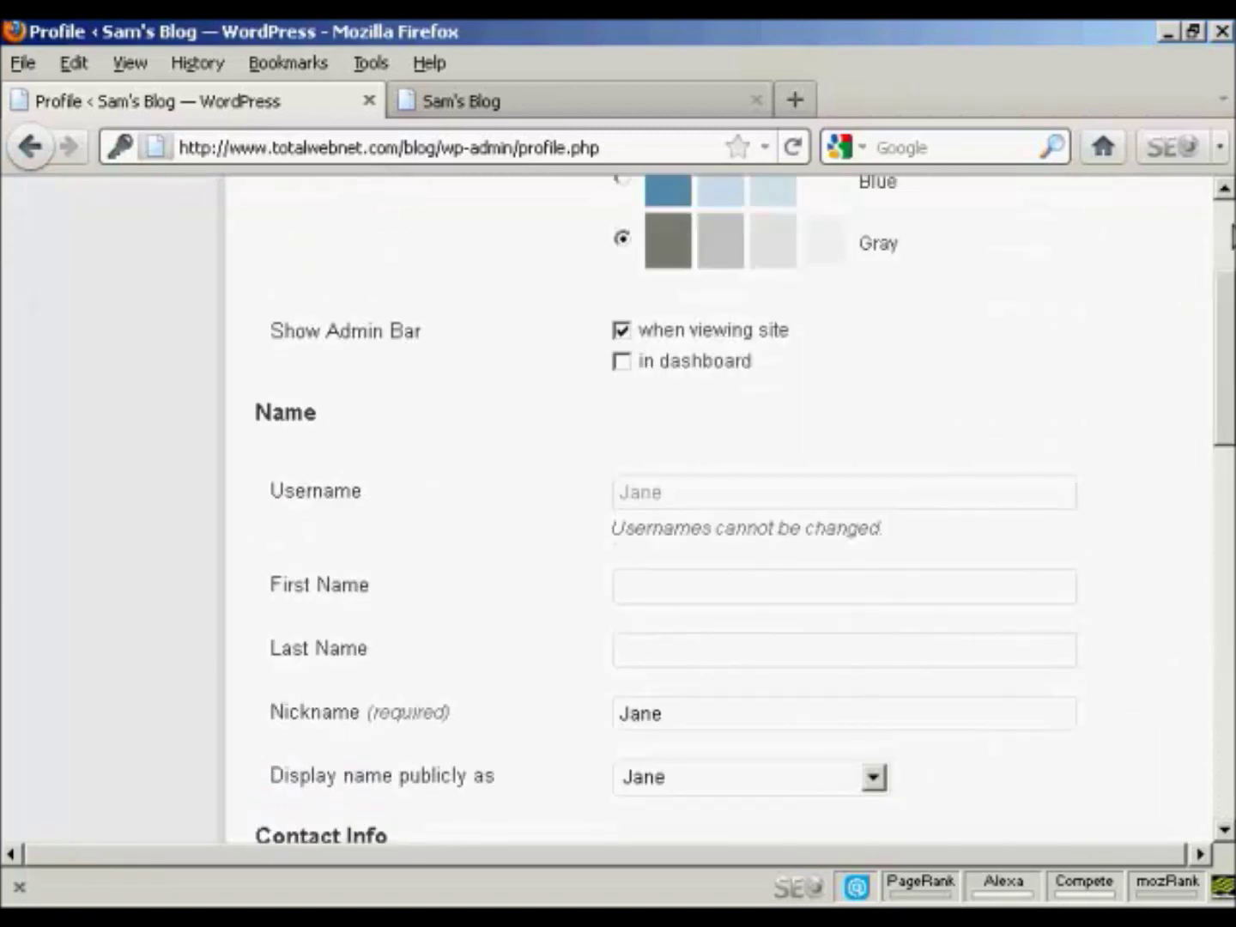
pyautogui.scroll(3, 1233, 235)
pyautogui.click(1167, 201)
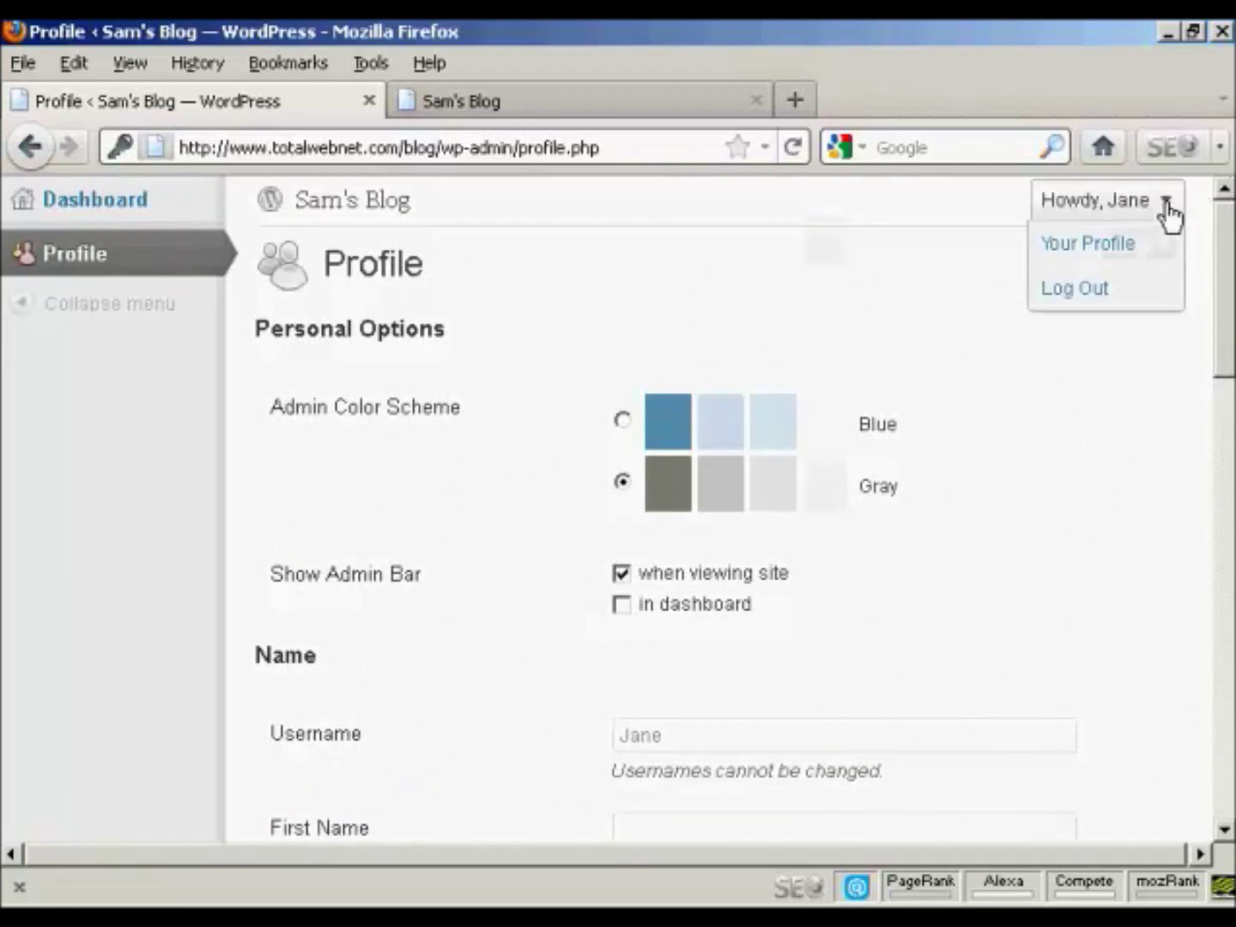
pyautogui.click(1066, 295)
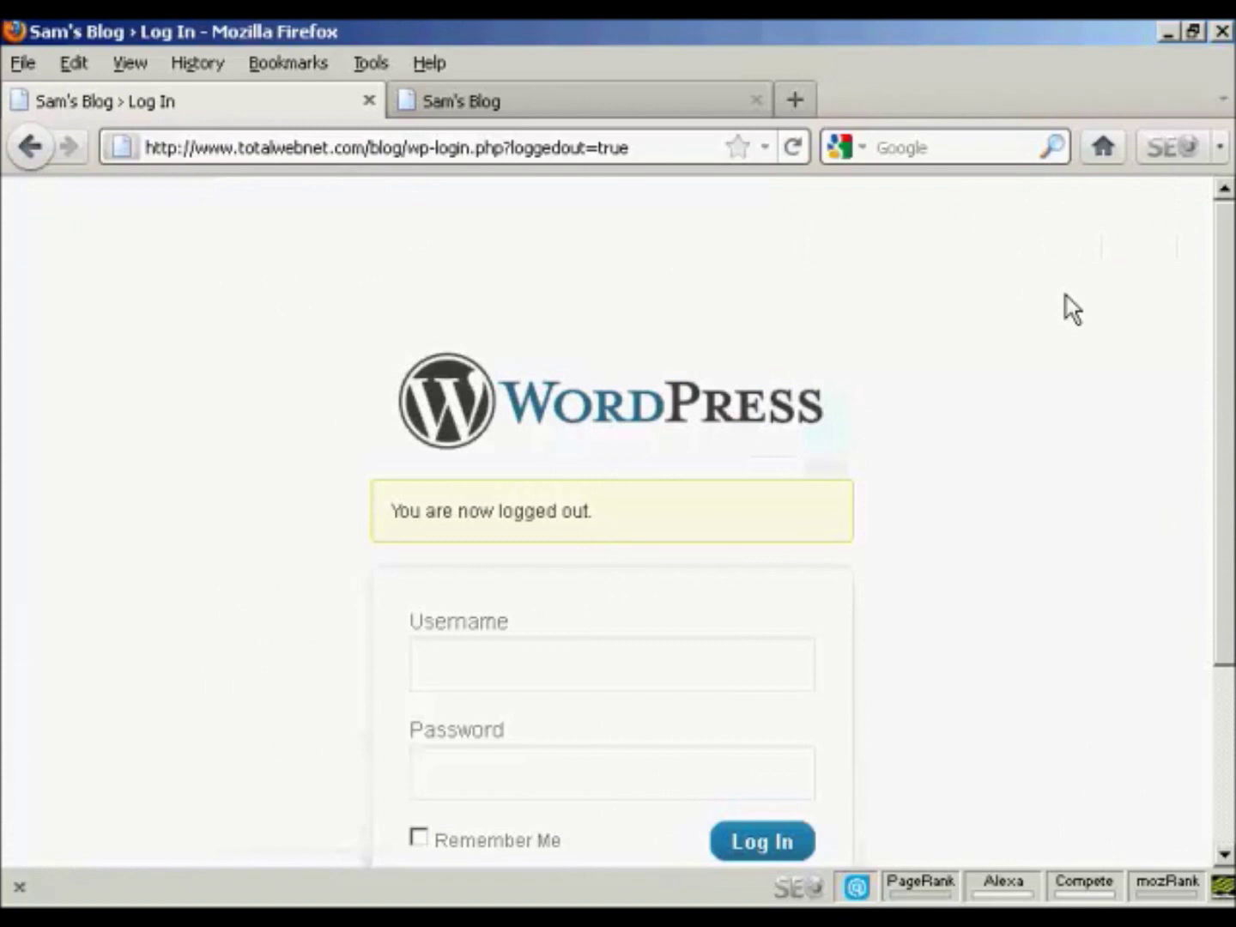
# Step: Log back in as admin with the saved login, then go to the Users list
pyautogui.scroll(-3, 1227, 433)
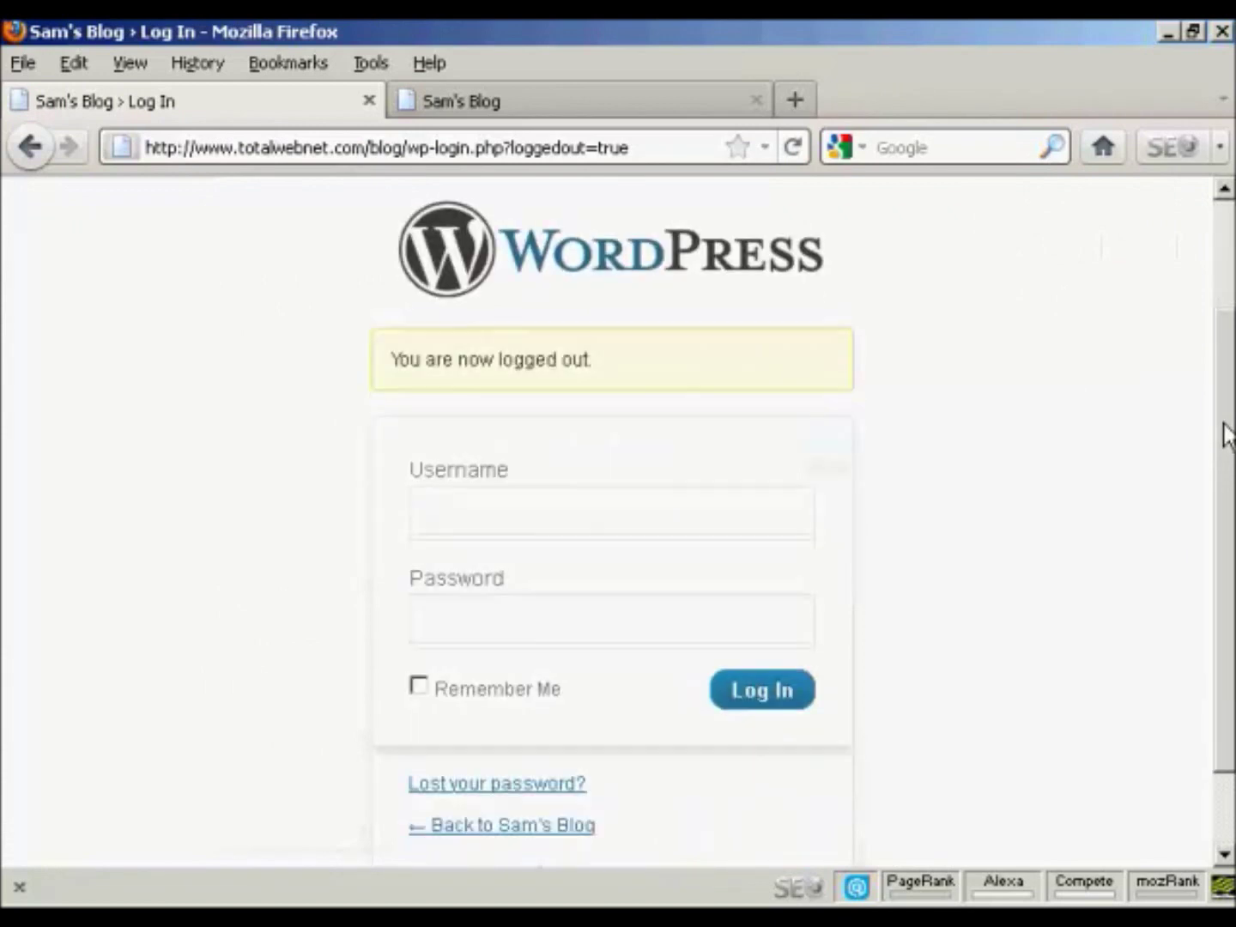
pyautogui.click(476, 511)
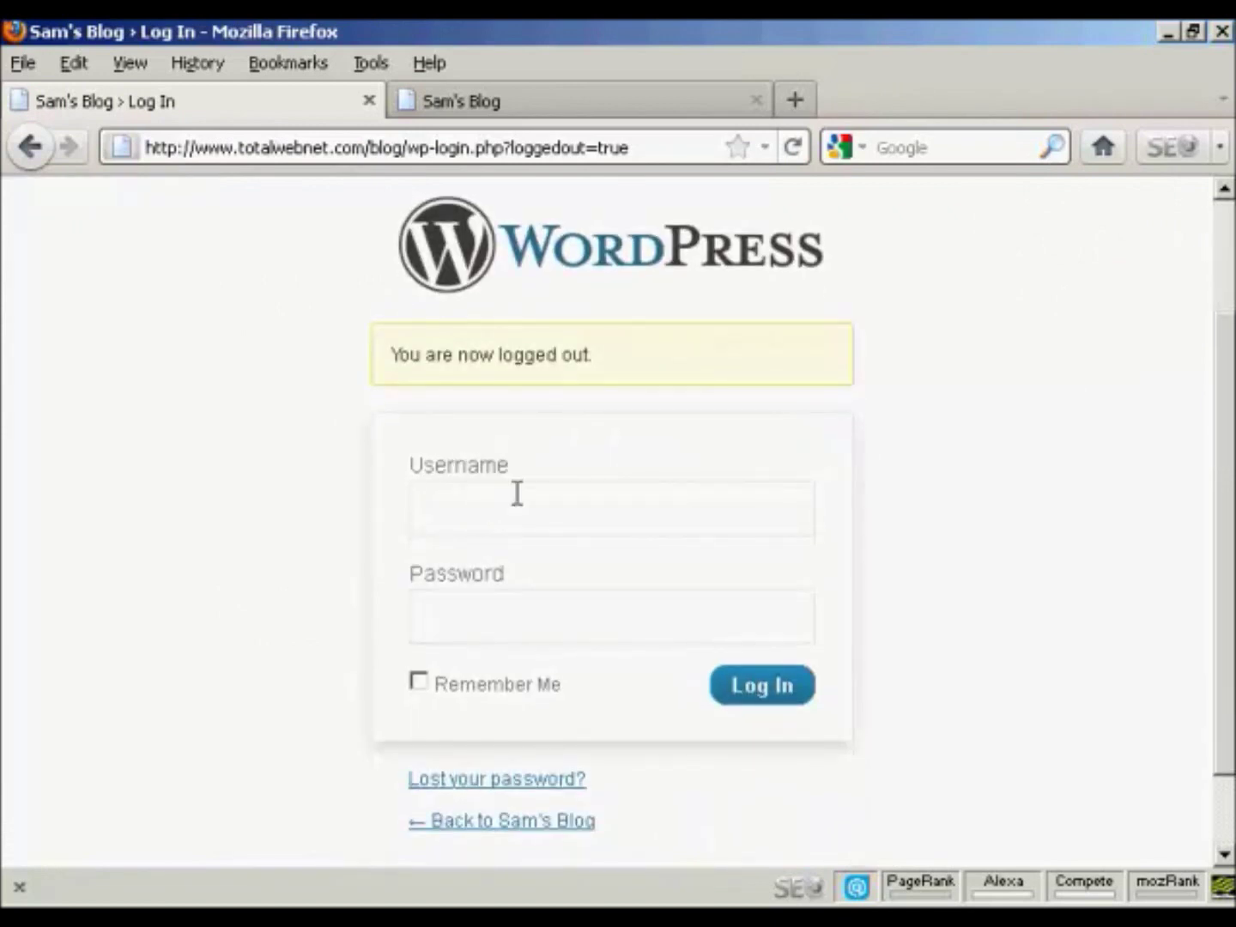
pyautogui.write('a')
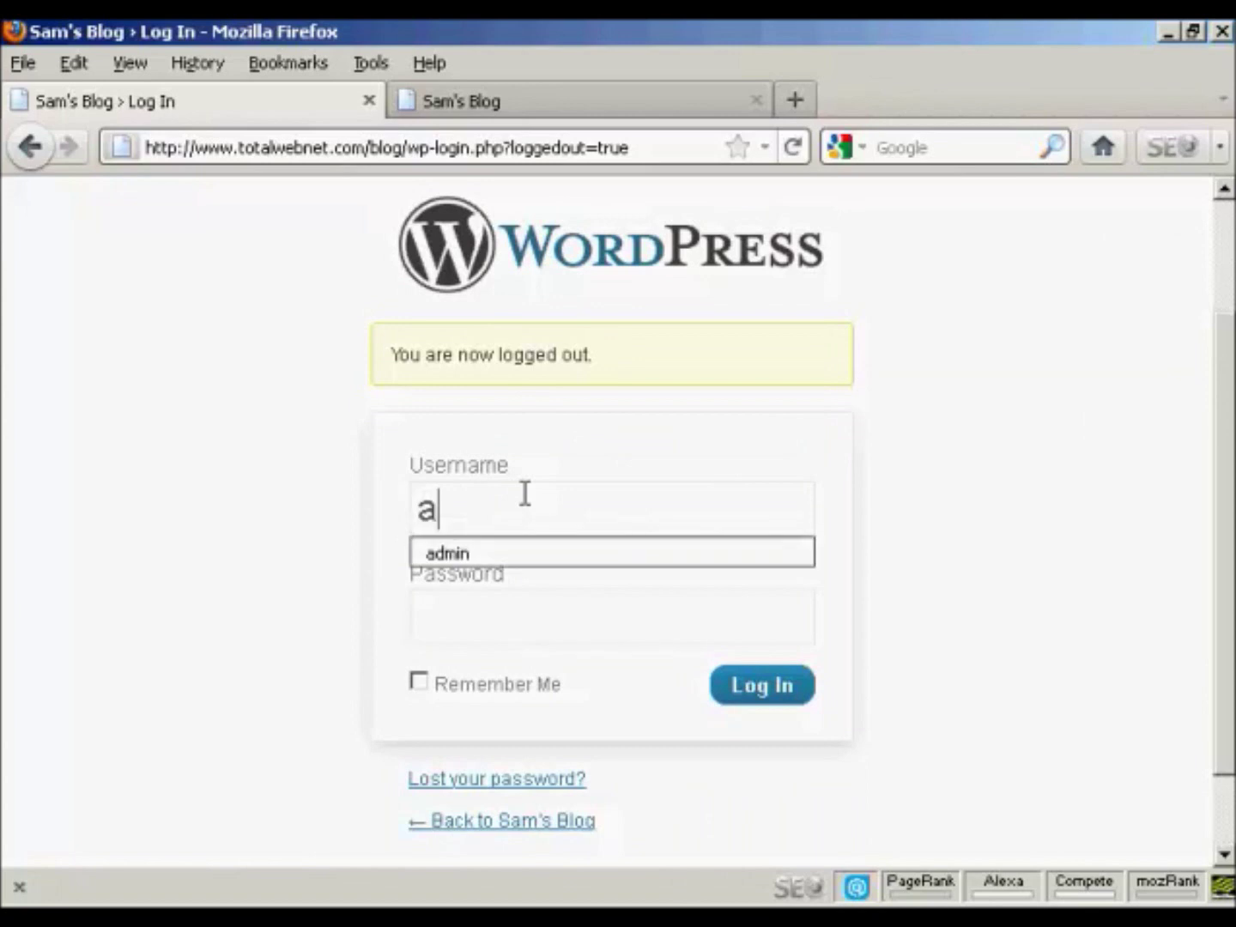
pyautogui.click(524, 556)
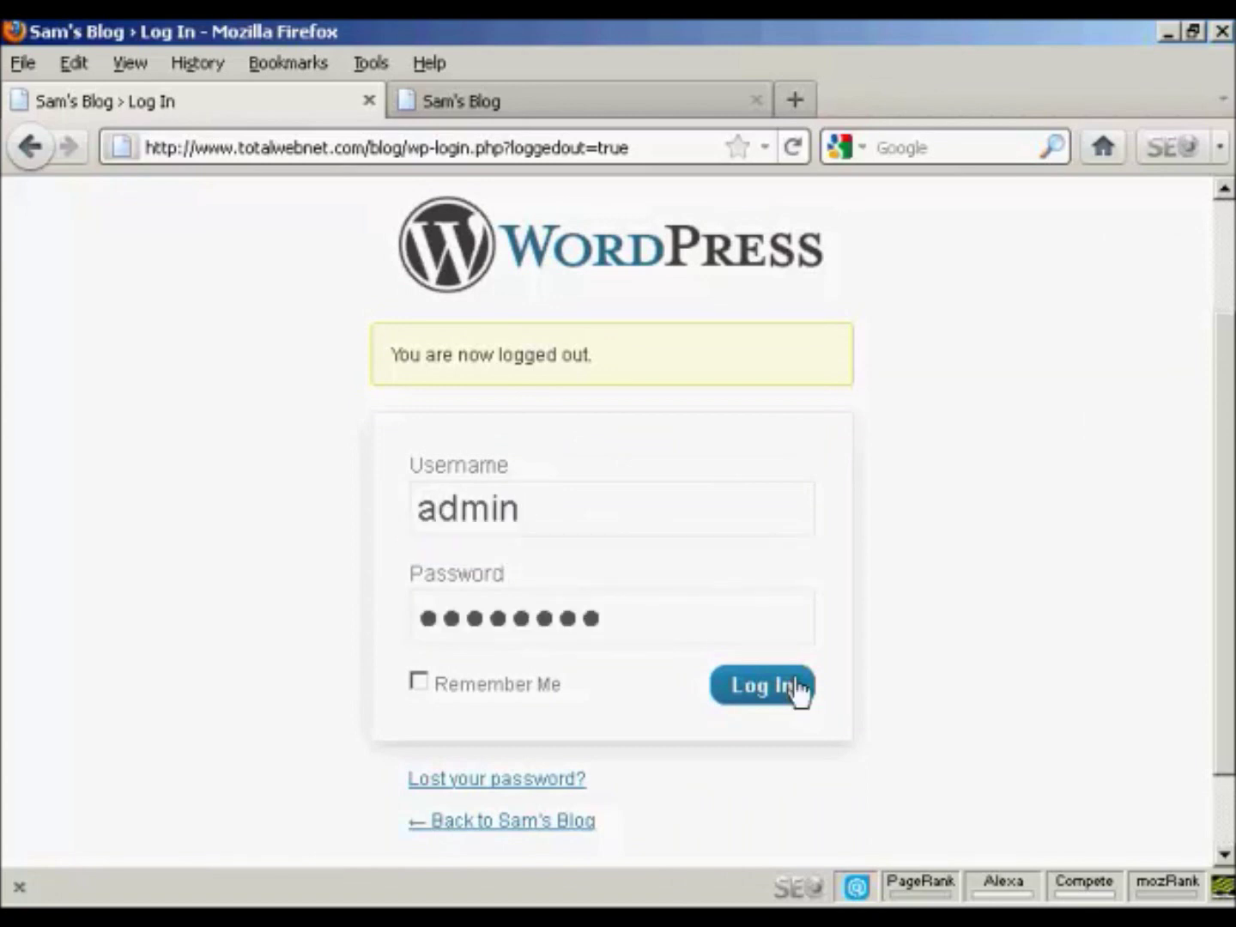
pyautogui.click(762, 694)
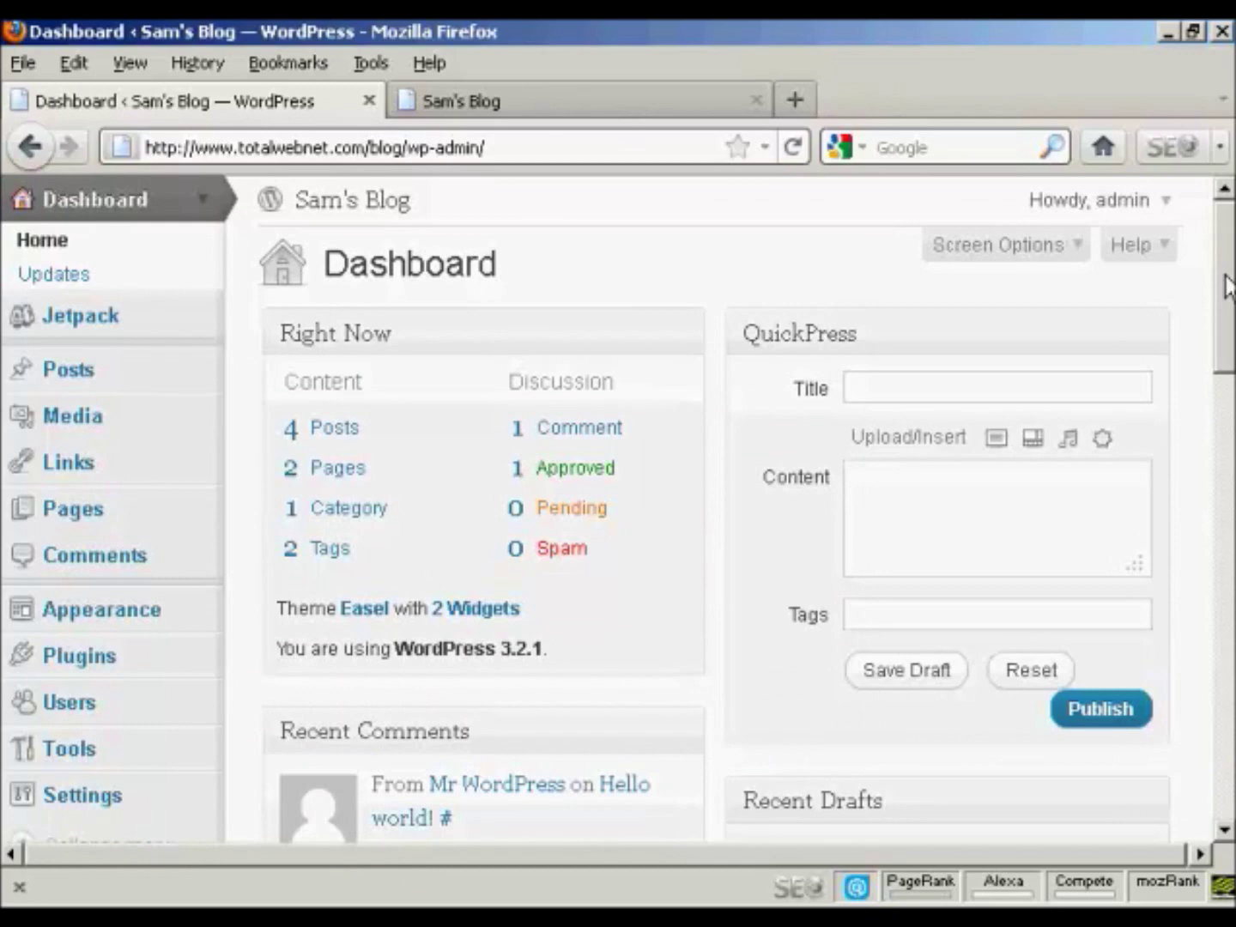
pyautogui.moveTo(1227, 287); pyautogui.dragTo(1227, 333)
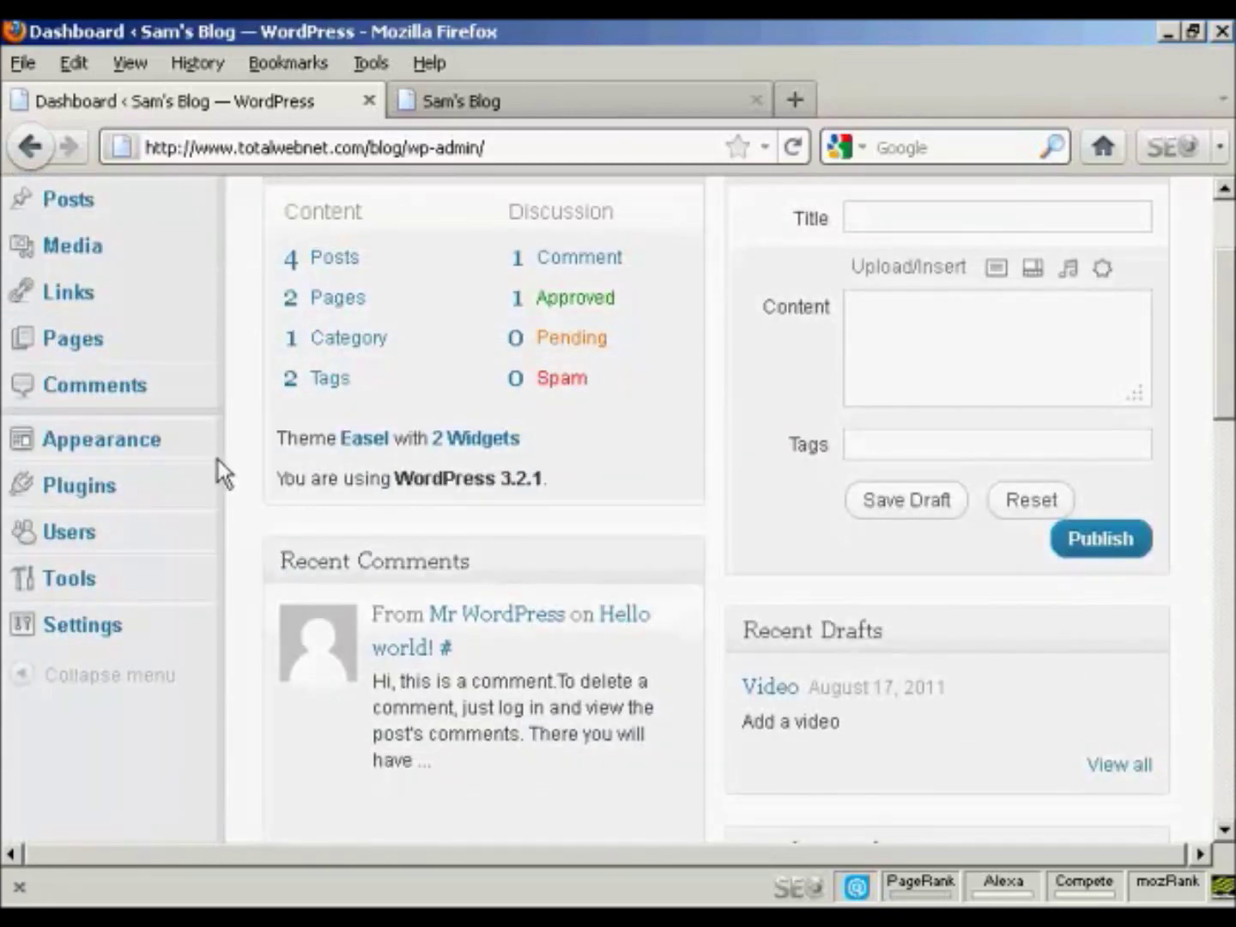
pyautogui.click(87, 543)
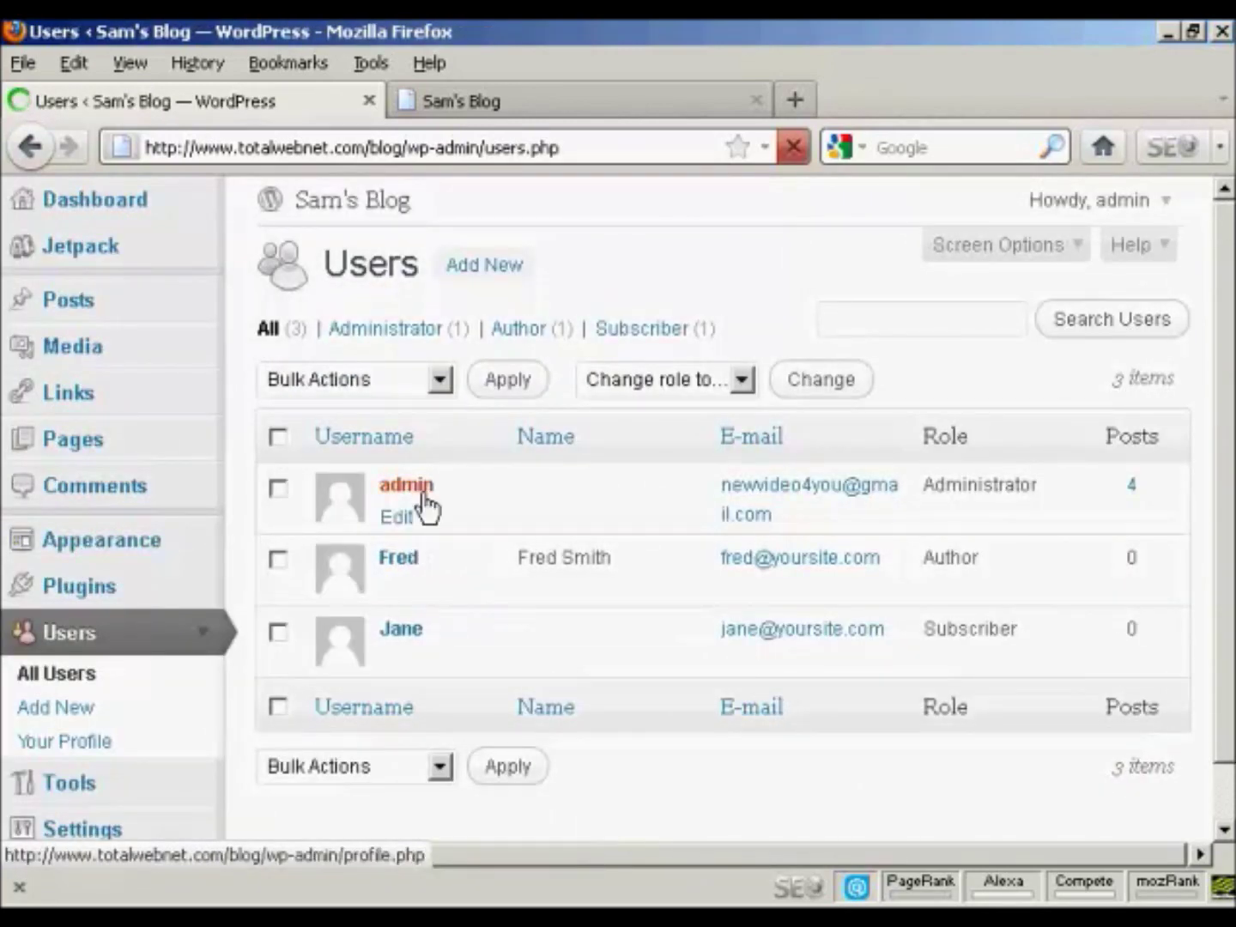
# Step: Choose Delete on Fred's row in the Users list
pyautogui.moveTo(395, 571)
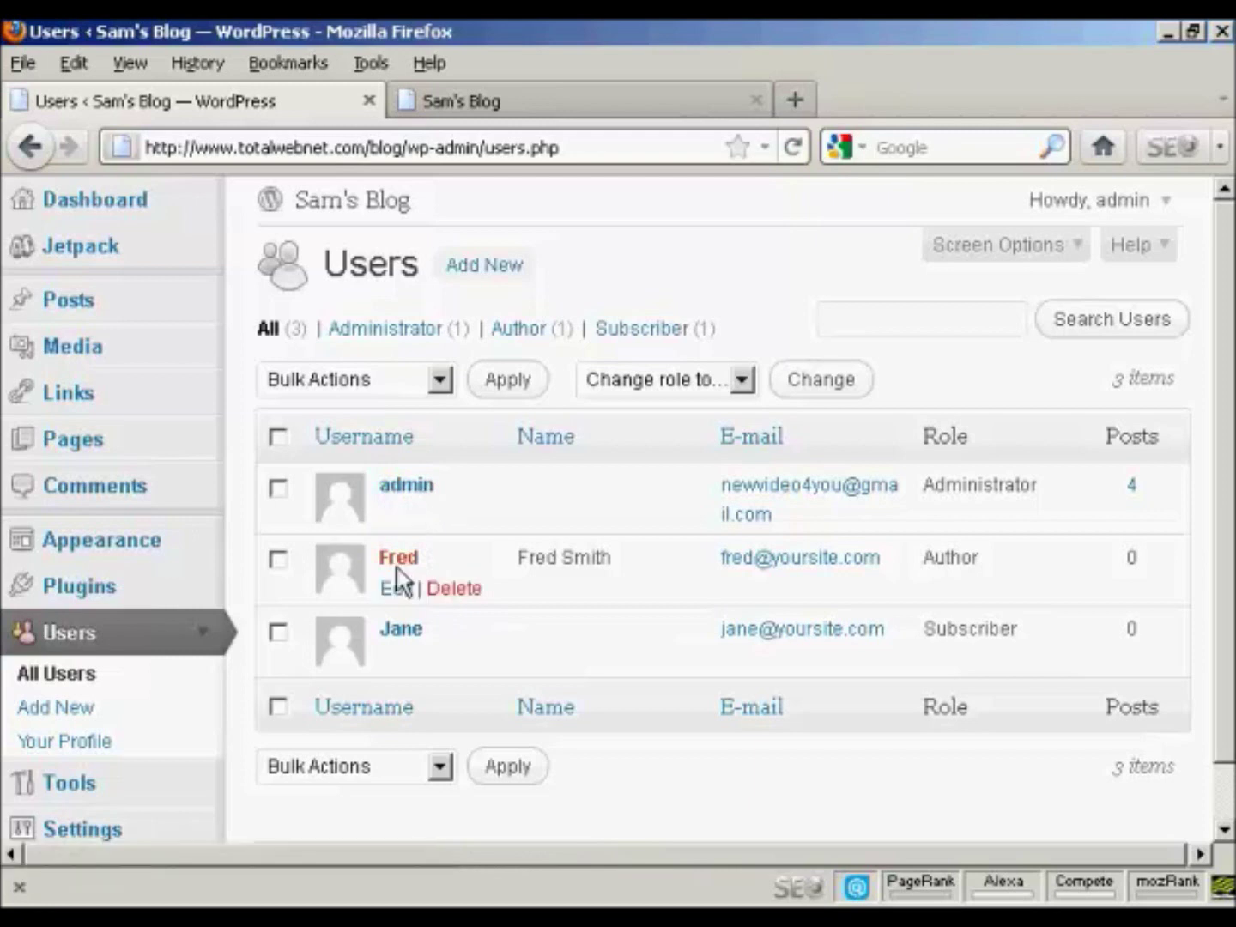
pyautogui.click(461, 594)
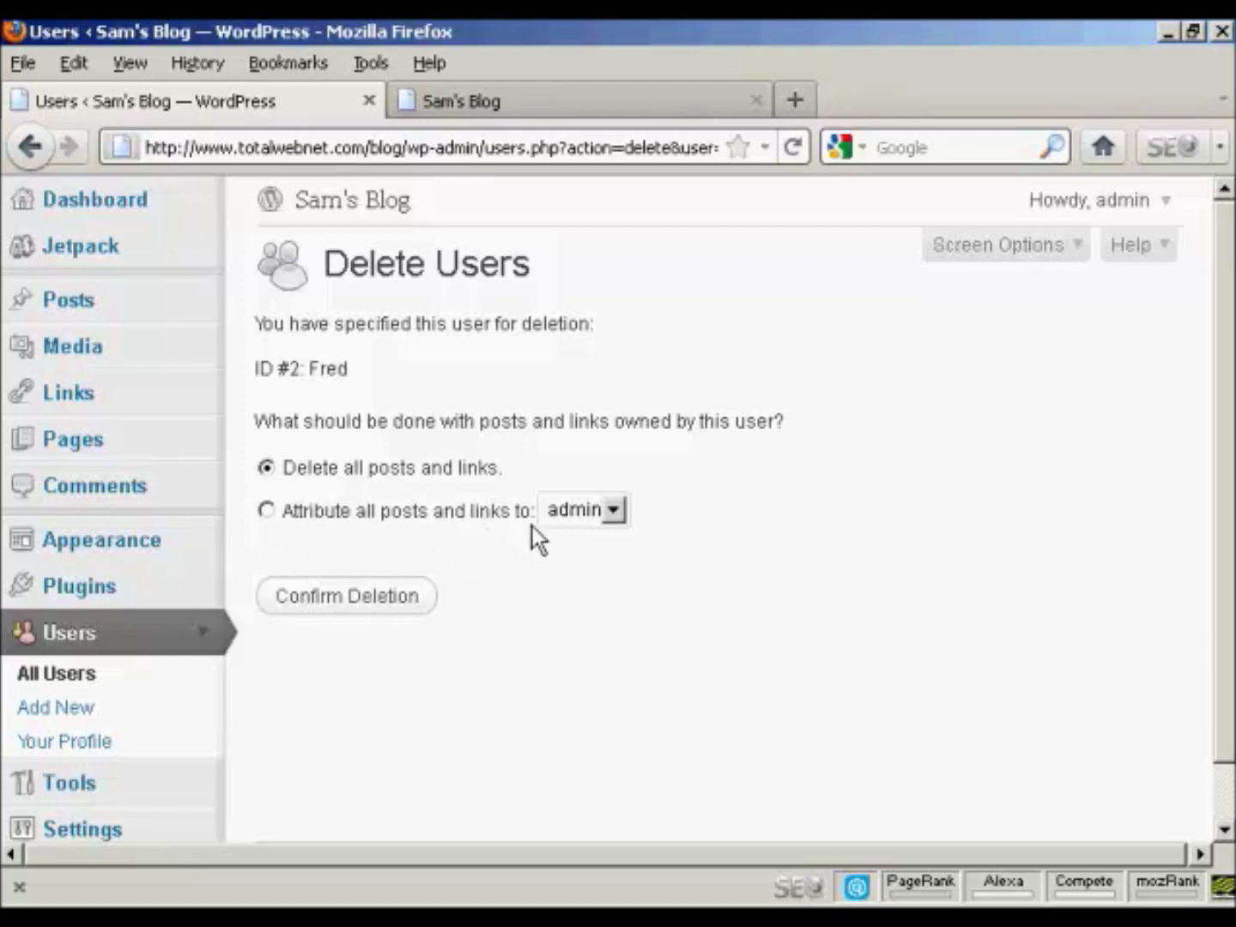
# Step: Confirm deleting Fred and all his posts and links instead of reassigning them
pyautogui.click(620, 513)
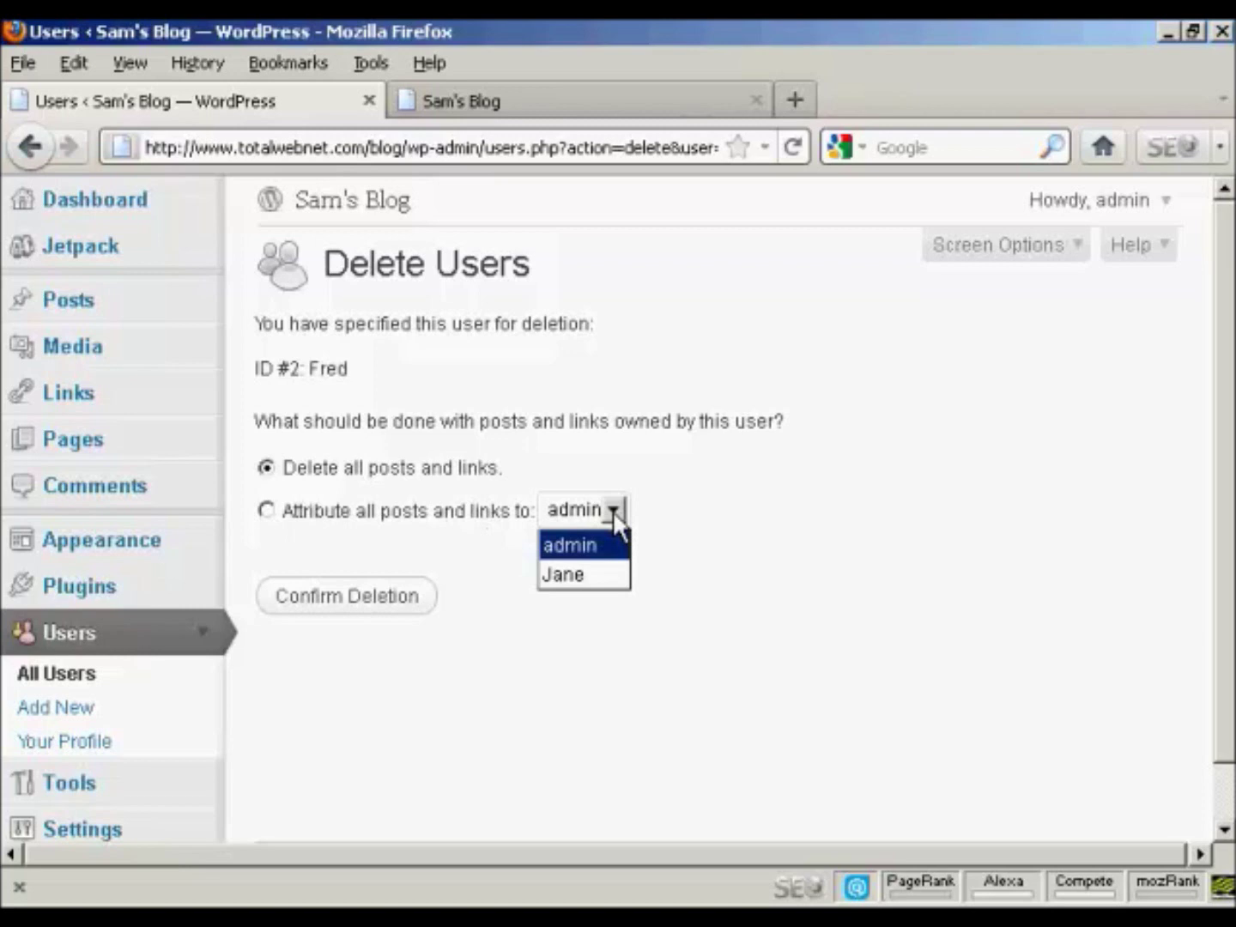
pyautogui.click(665, 475)
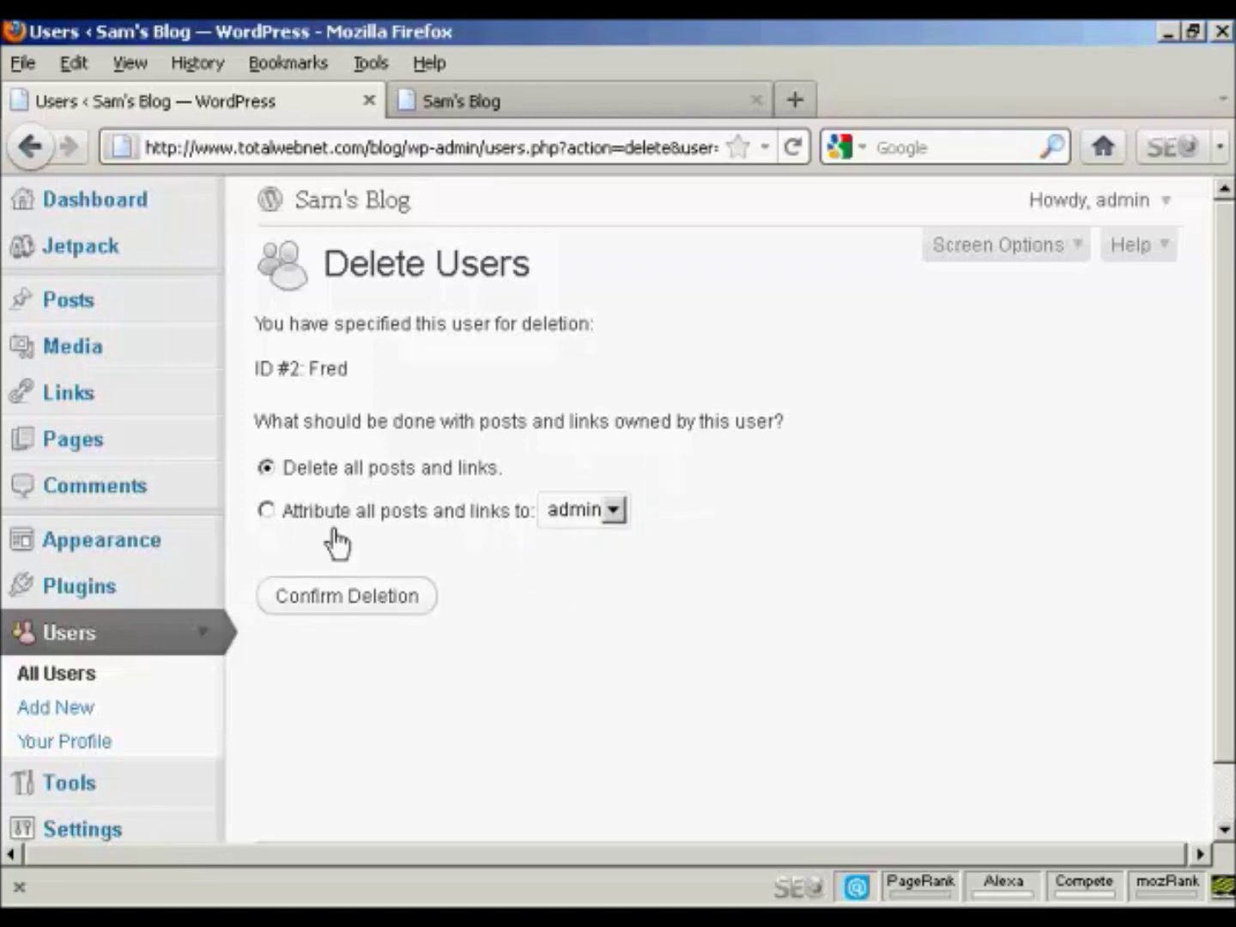
pyautogui.click(356, 604)
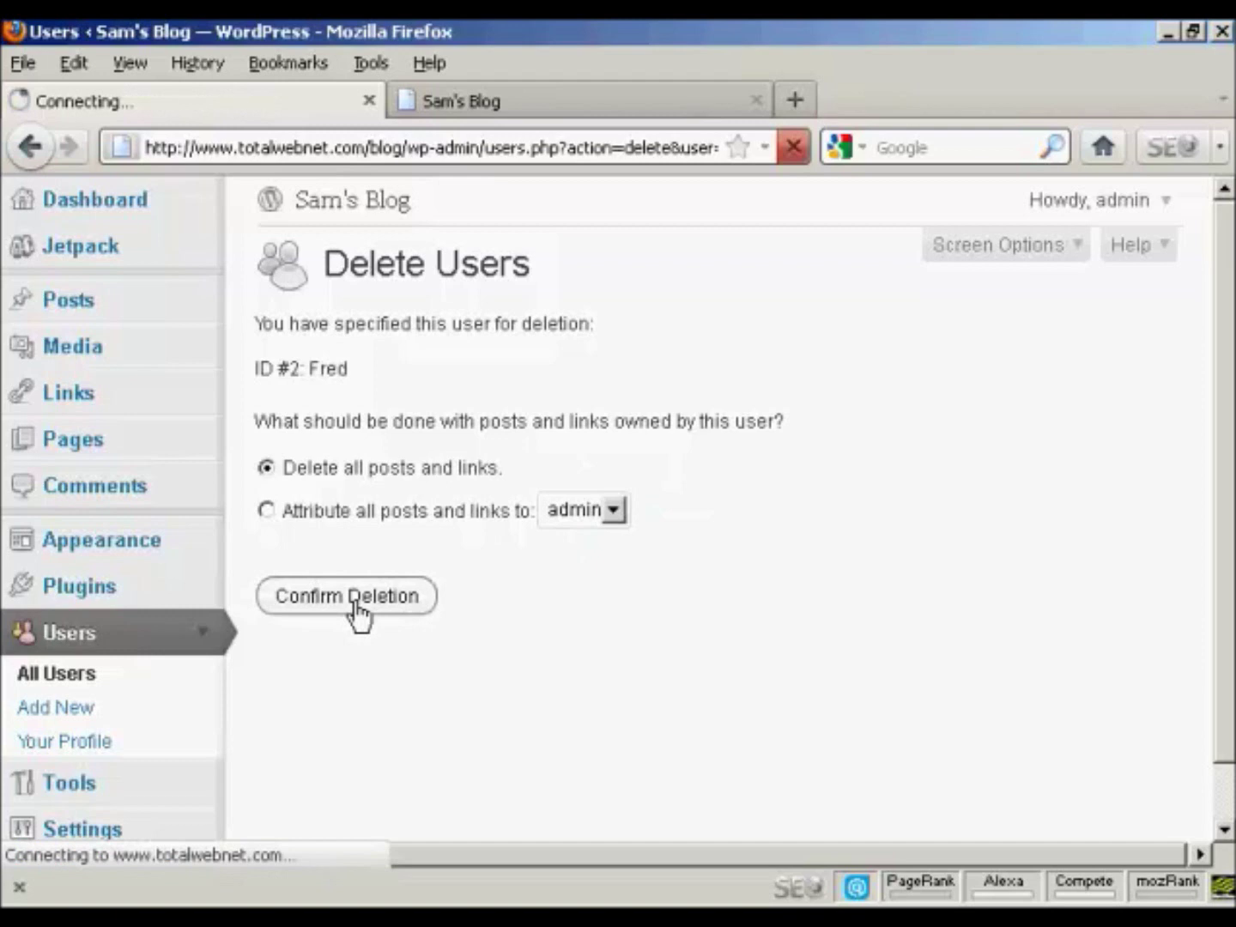